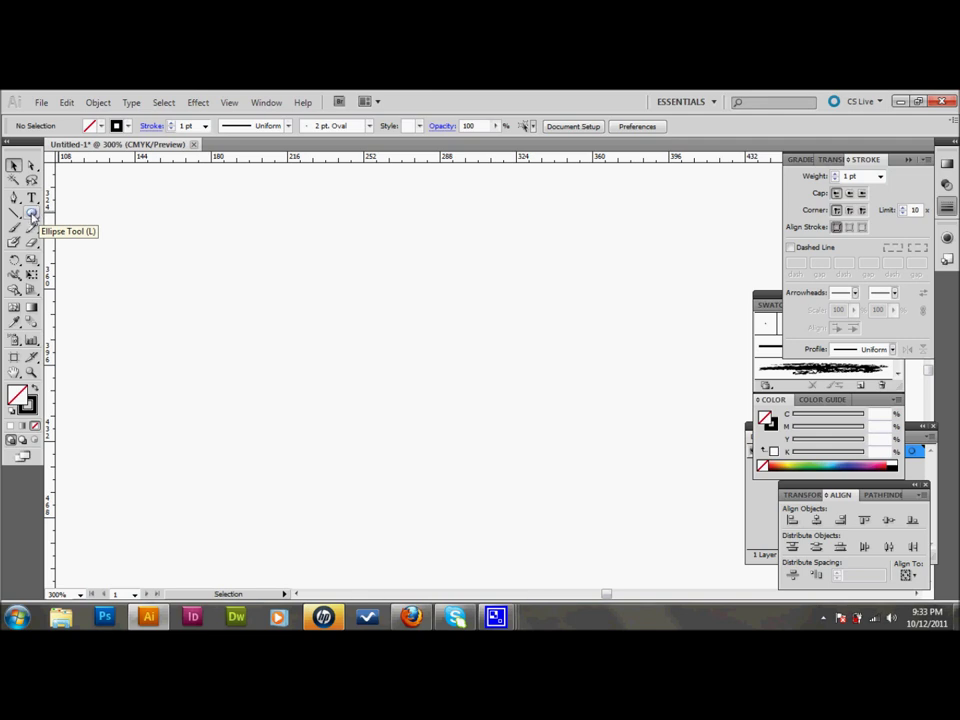
Step: Draw a 150×150 pt circle with the Ellipse tool
{"action": "left_click", "coordinate": [32, 215]}
{"action": "left_click_drag", "start_coordinate": [32, 215], "coordinate": [89, 251]}
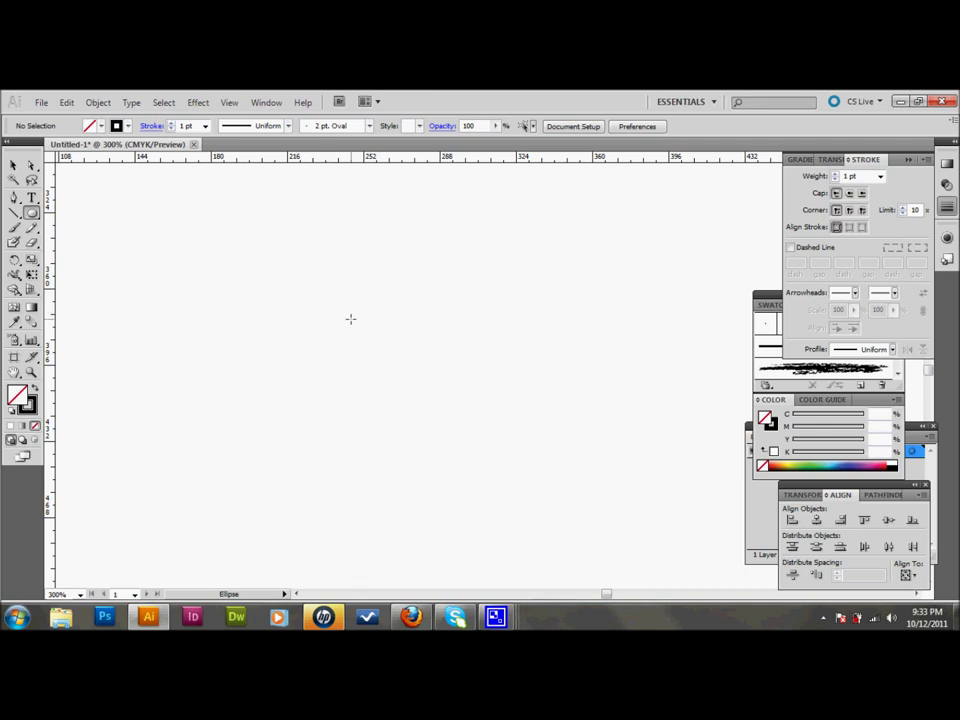
{"action": "left_click", "coordinate": [350, 319]}
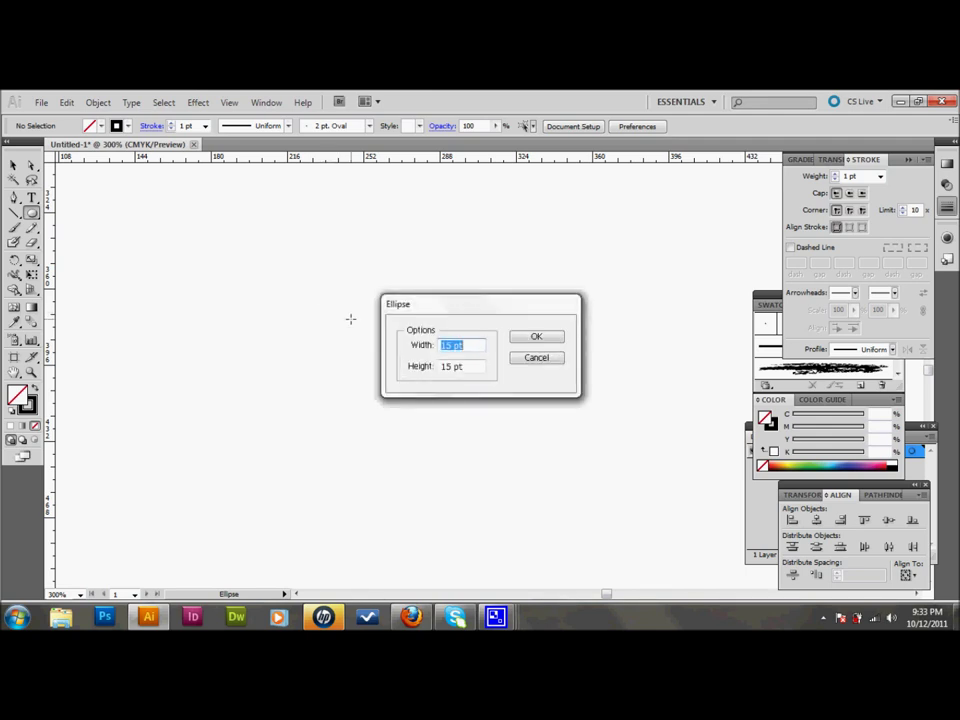
{"action": "type", "text": "150"}
{"action": "key", "text": "Tab"}
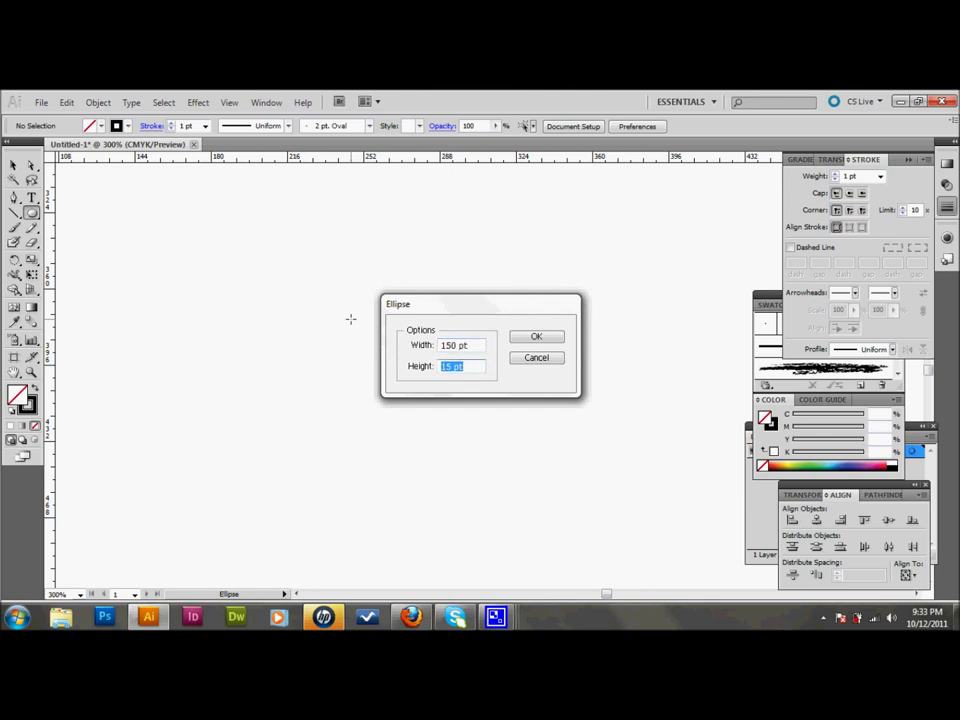
{"action": "type", "text": "150"}
{"action": "key", "text": "Return"}
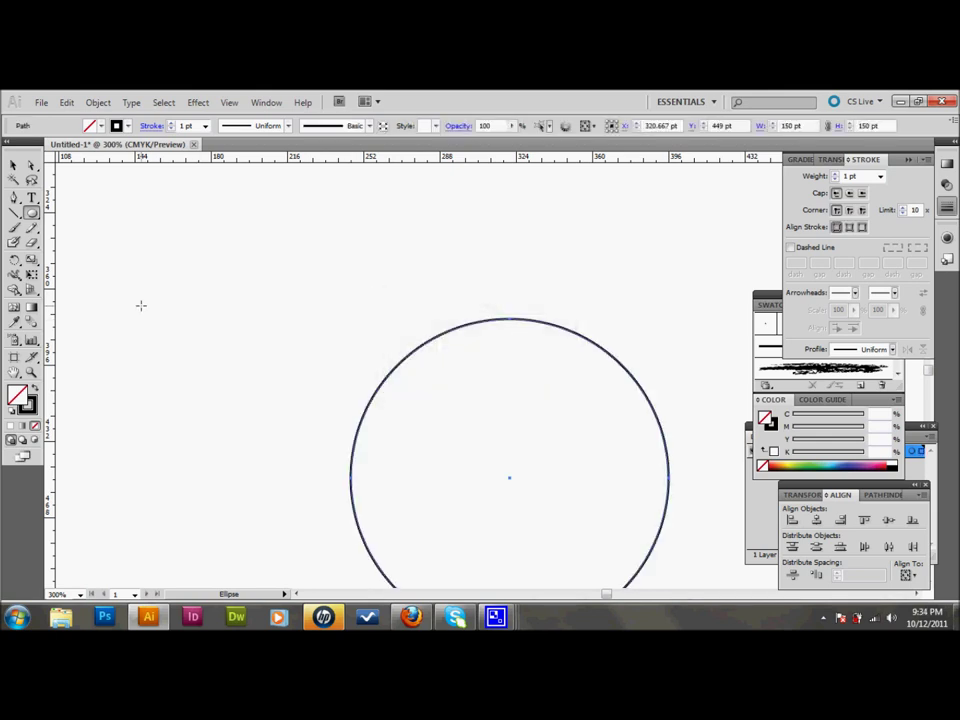
Step: Draw a 50×50 pt circle overlapping the top of the large circle
{"action": "left_click", "coordinate": [401, 254]}
{"action": "type", "text": "5"}
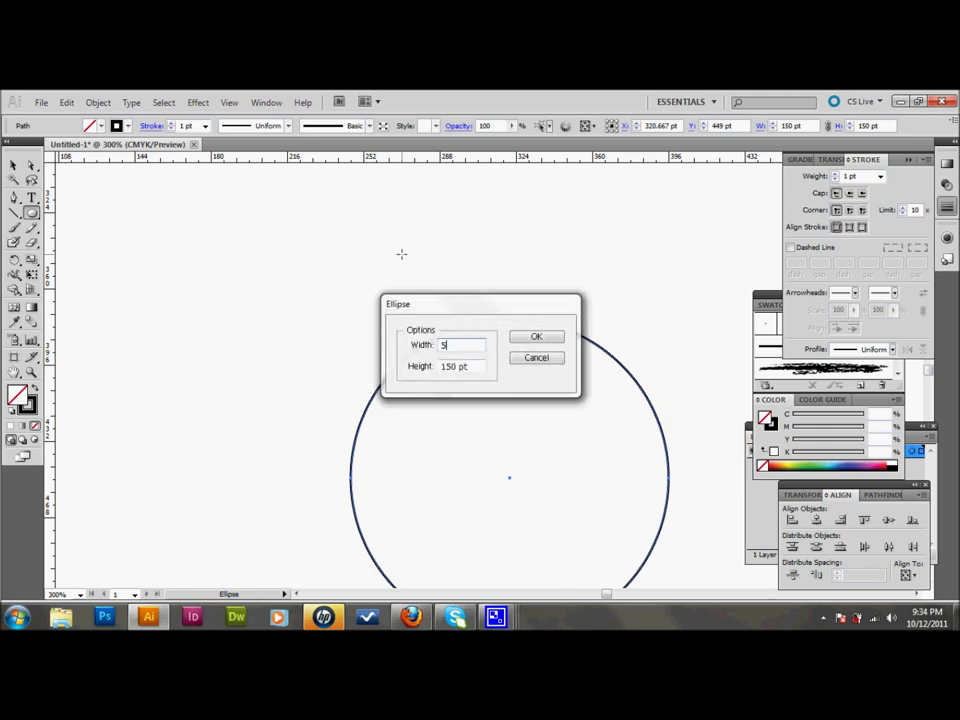
{"action": "type", "text": "0"}
{"action": "key", "text": "Tab"}
{"action": "type", "text": "50"}
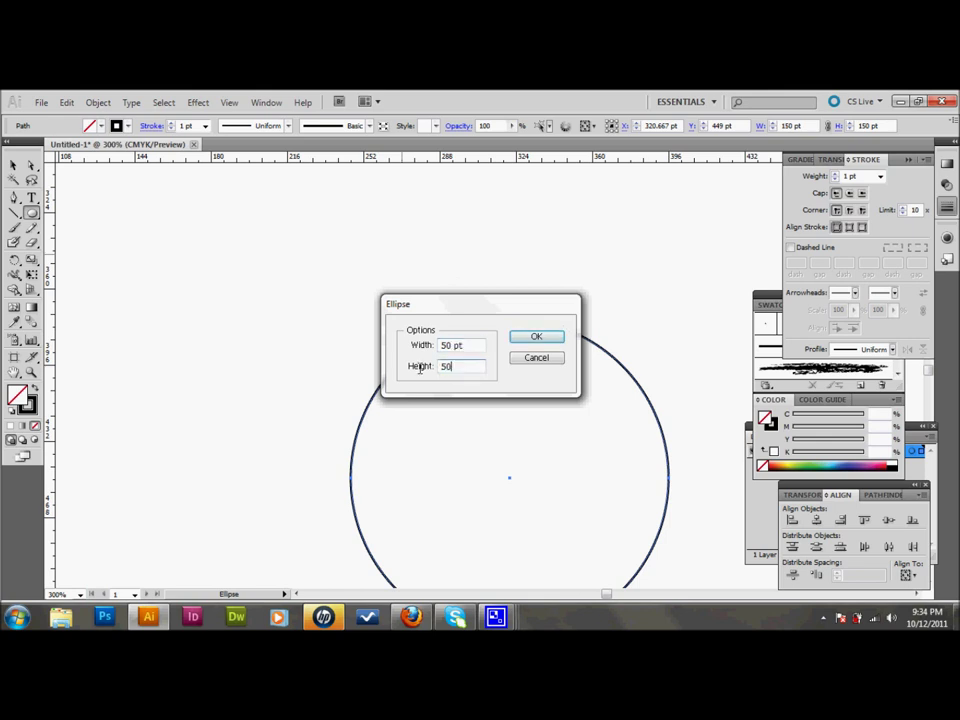
{"action": "left_click", "coordinate": [536, 337]}
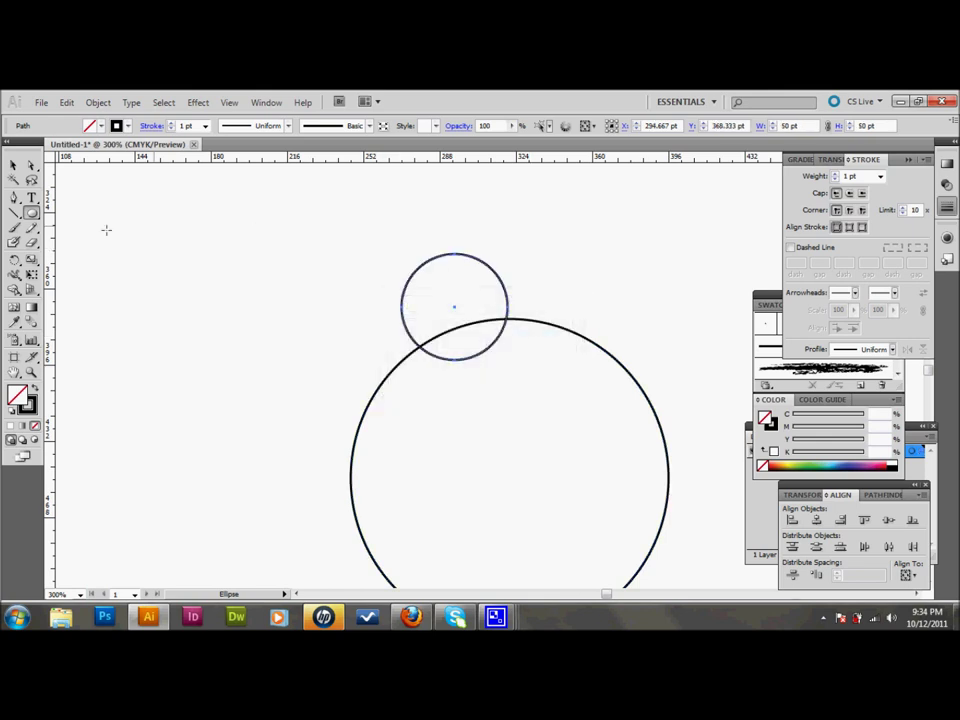
{"action": "left_click", "coordinate": [14, 165]}
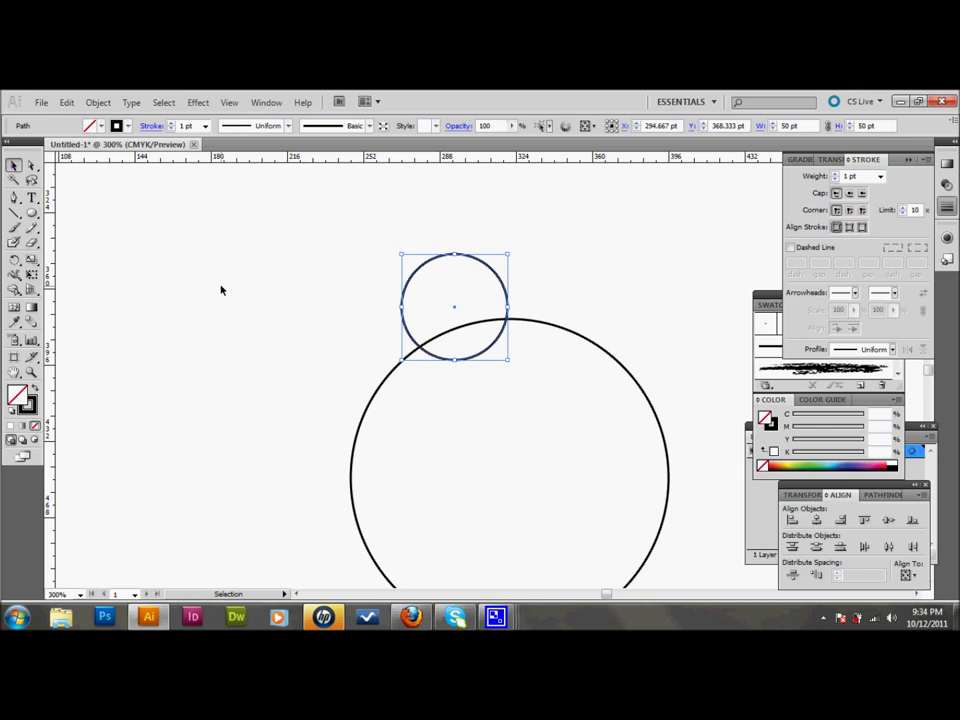
Step: Show the rulers (Ctrl+R) and drag out a vertical and a horizontal guide
{"action": "key", "text": "a"}
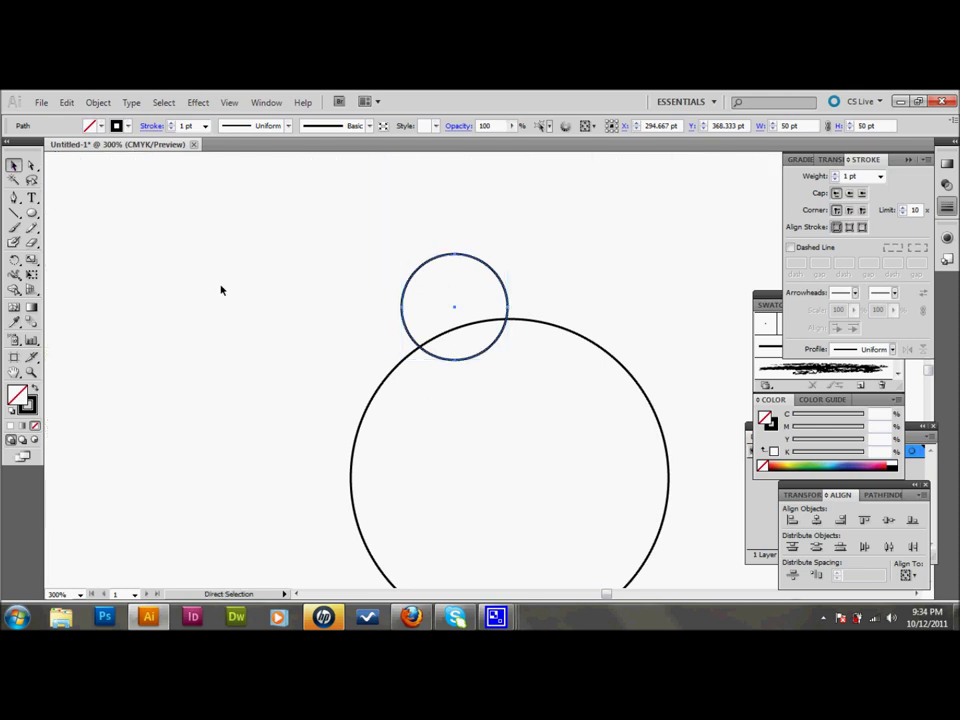
{"action": "key", "text": "ctrl+r"}
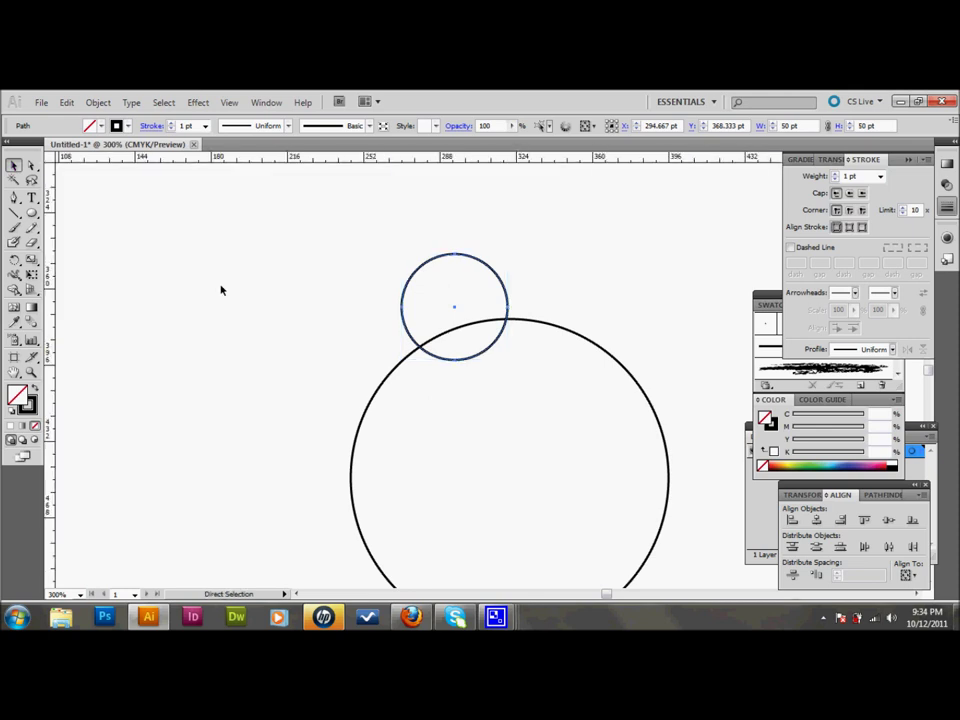
{"action": "key", "text": "ctrl+r"}
{"action": "key", "text": "v"}
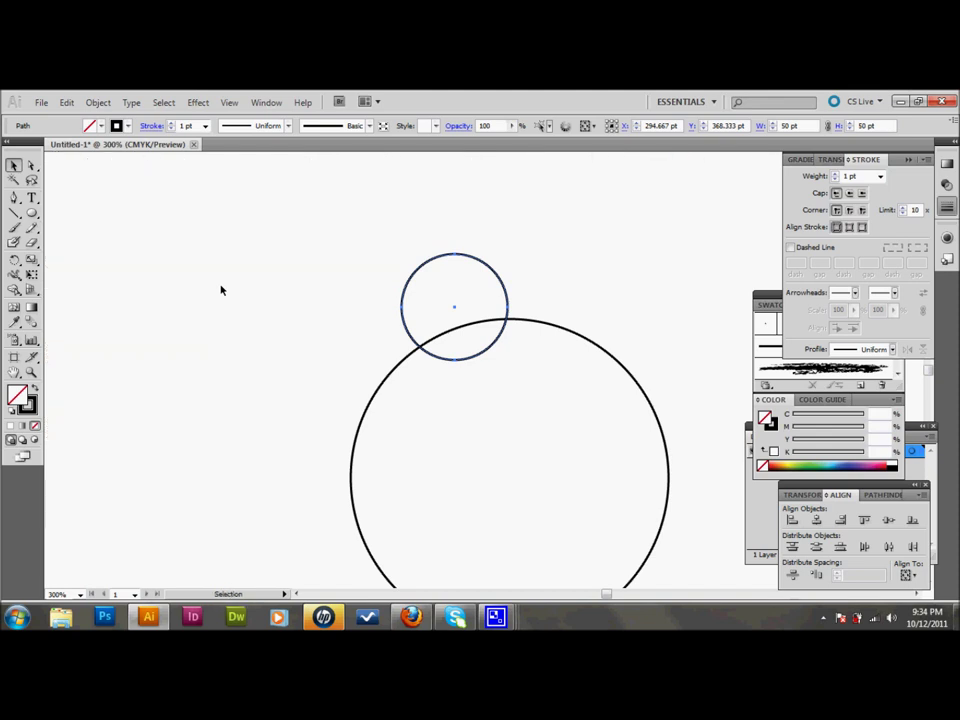
{"action": "key", "text": "ctrl+r"}
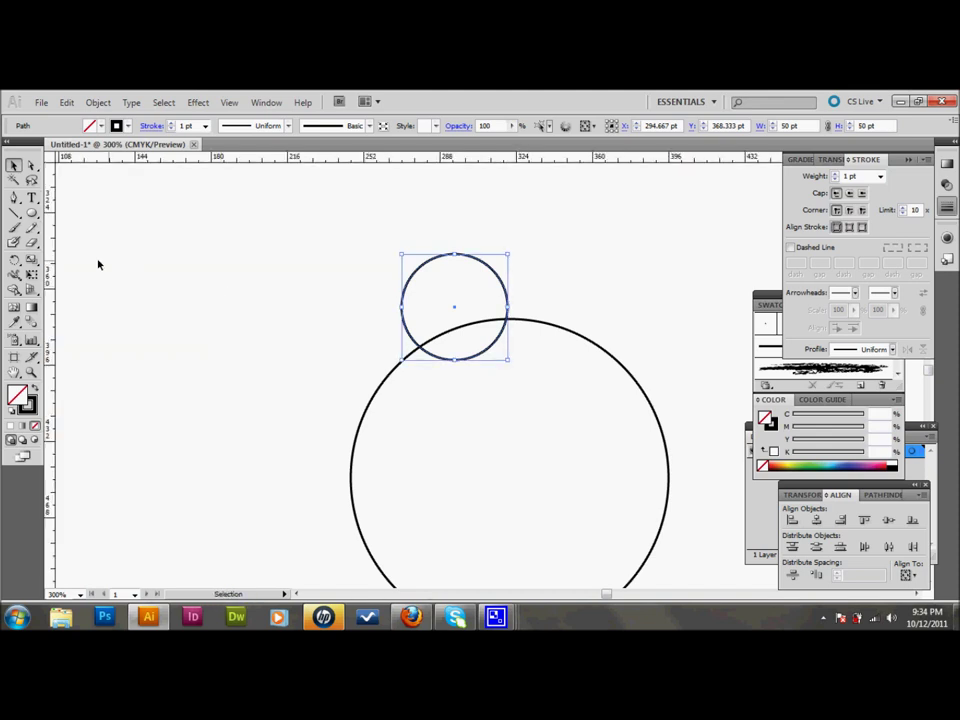
{"action": "left_click_drag", "start_coordinate": [47, 278], "coordinate": [508, 302]}
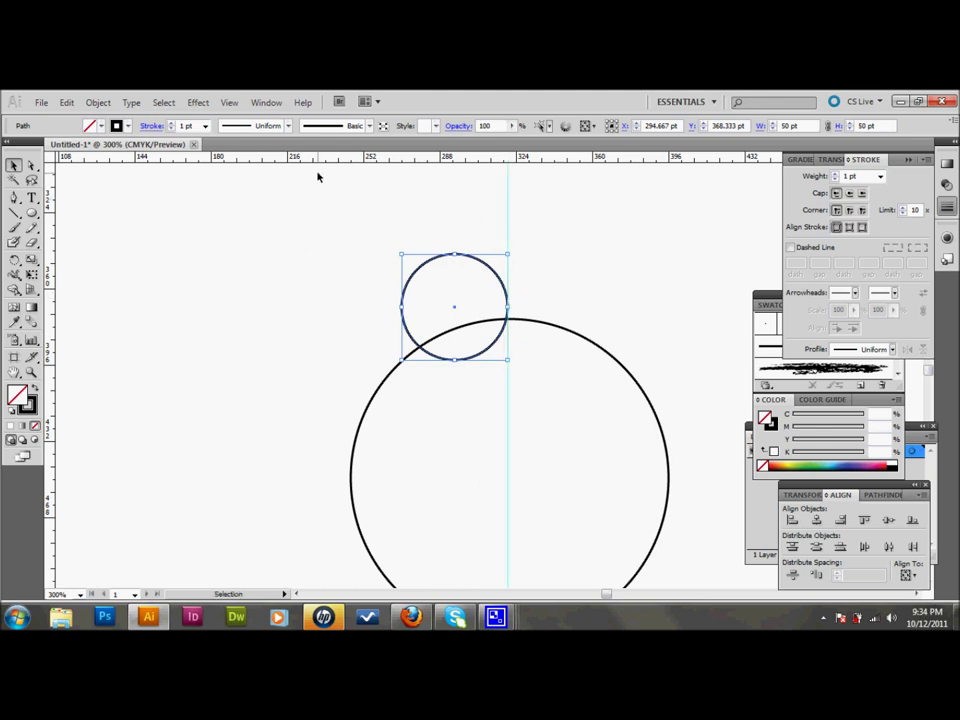
{"action": "left_click_drag", "start_coordinate": [313, 156], "coordinate": [346, 399]}
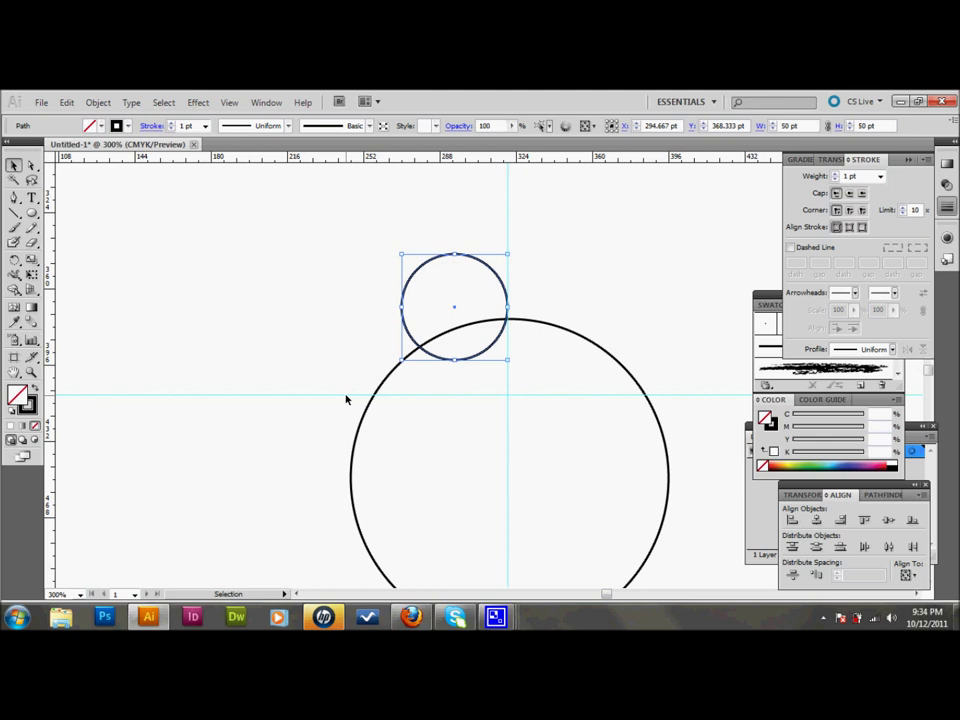
Step: Nudge the small circle right and move the large circle up onto the guides' crossing
{"action": "key", "text": "Right"}
{"action": "key", "text": "Right"}
{"action": "key", "text": "Right"}
{"action": "key", "text": "Right"}
{"action": "key", "text": "Right"}
{"action": "key", "text": "Right"}
{"action": "key", "text": "Right"}
{"action": "key", "text": "Right"}
{"action": "key", "text": "Right"}
{"action": "key", "text": "Right"}
{"action": "key", "text": "Right"}
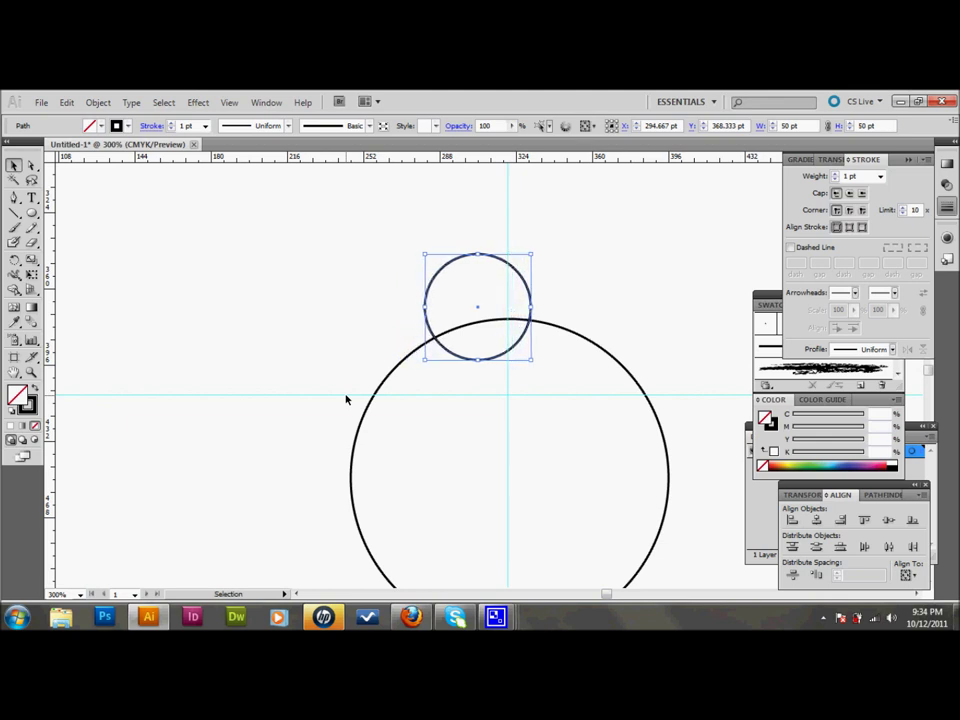
{"action": "key", "text": "Right"}
{"action": "key", "text": "Right"}
{"action": "key", "text": "Right"}
{"action": "key", "text": "Right"}
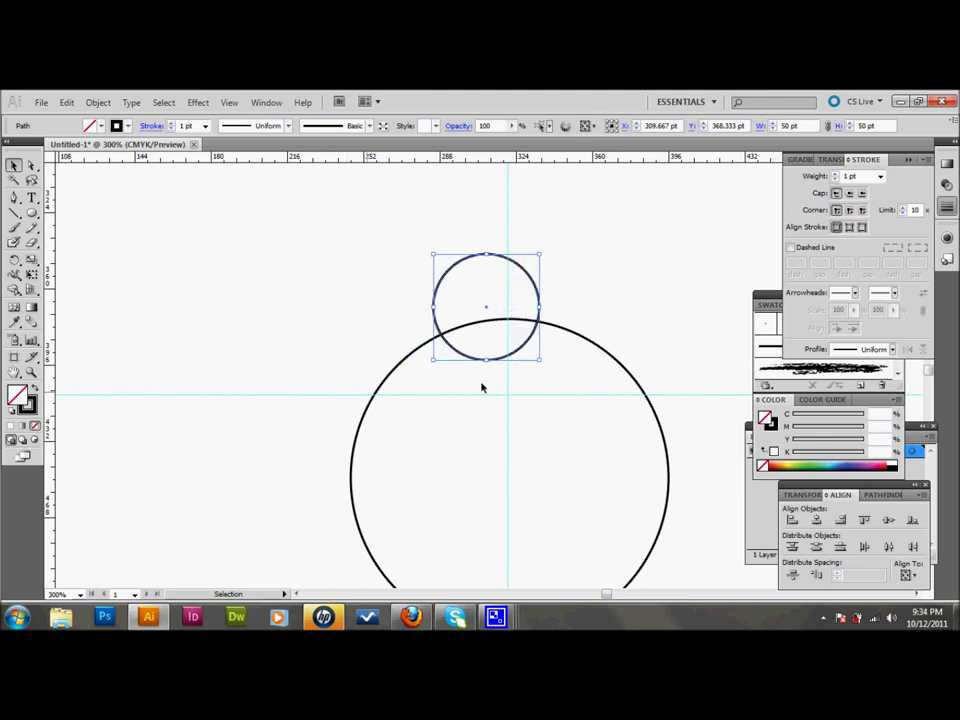
{"action": "key", "text": "a"}
{"action": "key", "text": "ctrl+minus"}
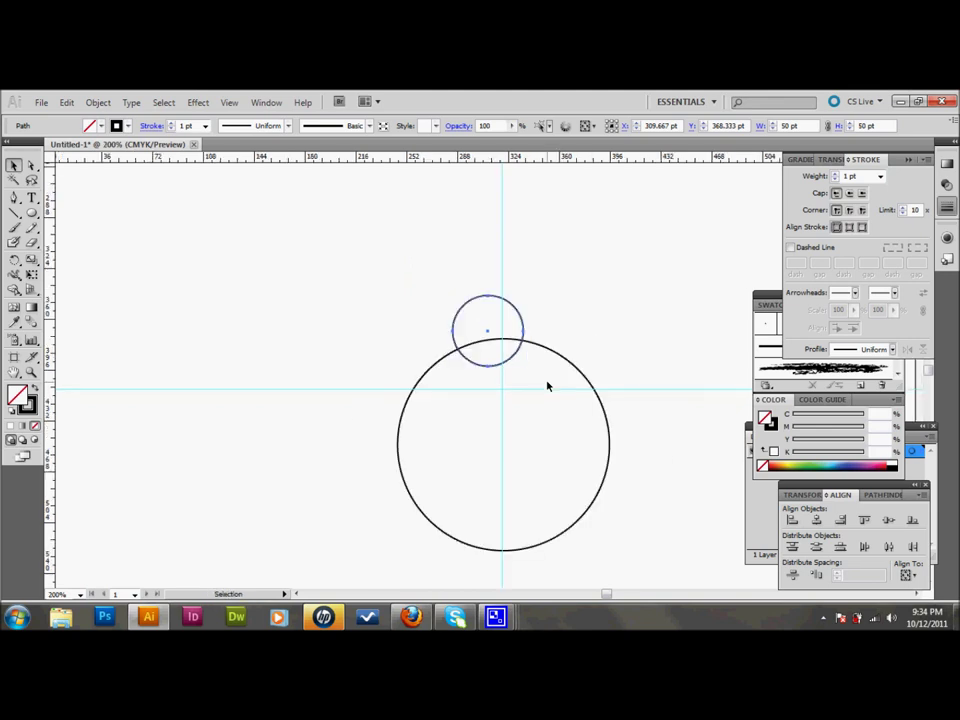
{"action": "key", "text": "v"}
{"action": "left_click", "coordinate": [559, 357]}
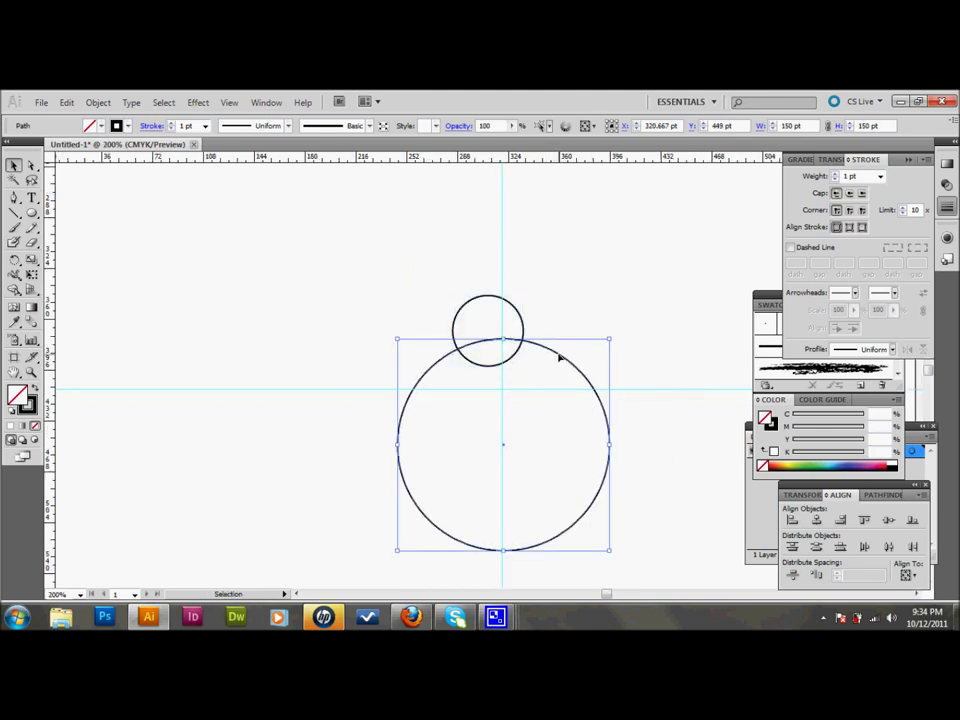
{"action": "left_click_drag", "start_coordinate": [559, 357], "coordinate": [559, 302]}
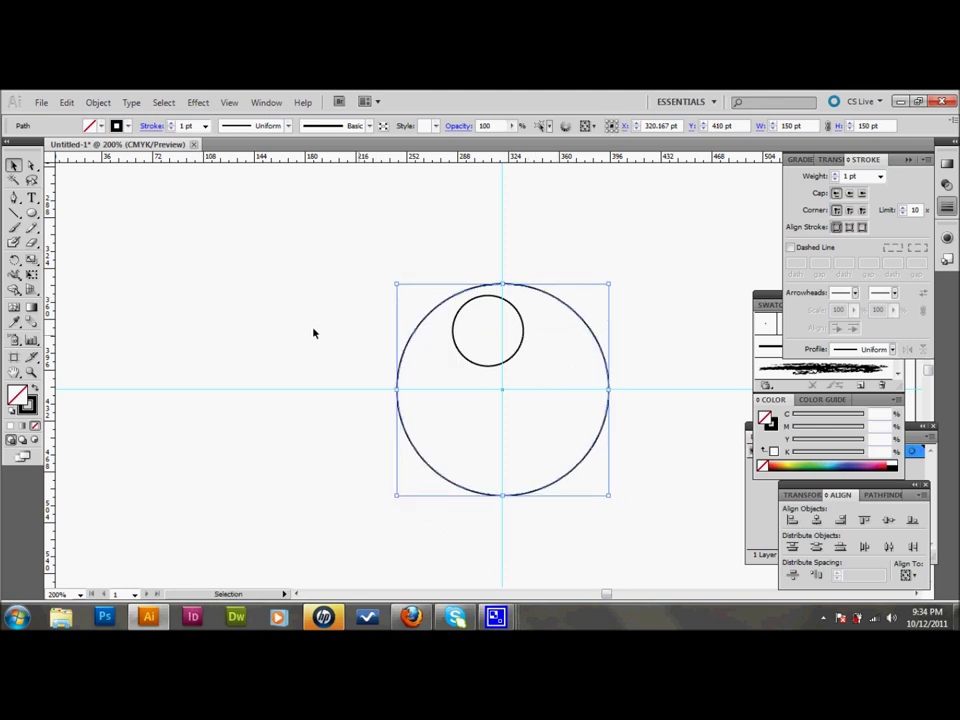
{"action": "left_click", "coordinate": [31, 372]}
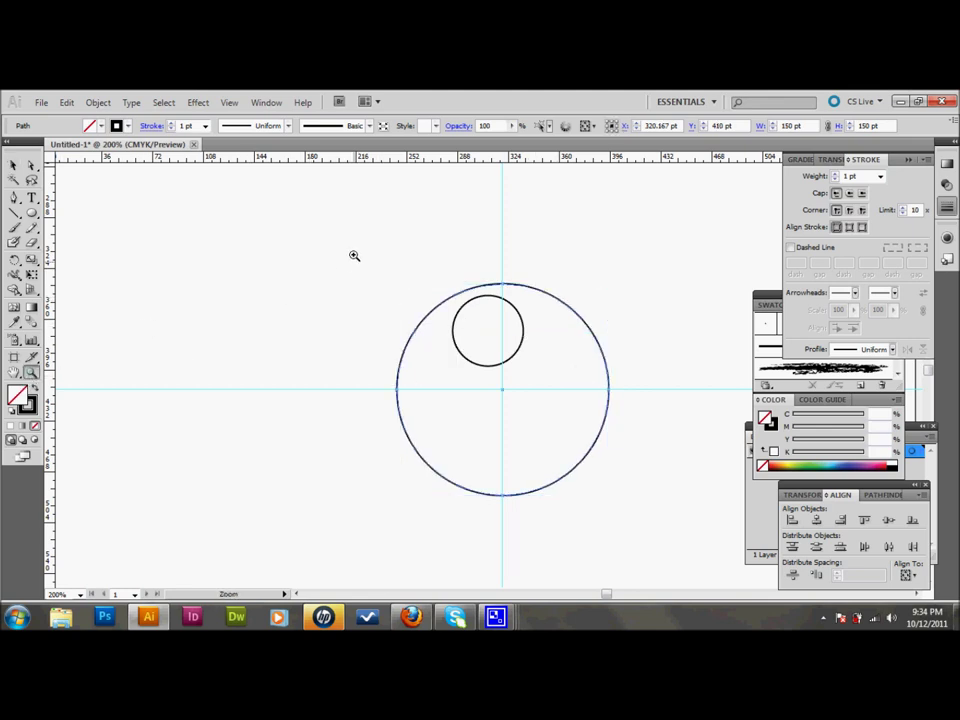
Step: Zoom in on the circles and move the small circle out beside the large one
{"action": "left_click_drag", "start_coordinate": [352, 243], "coordinate": [661, 538]}
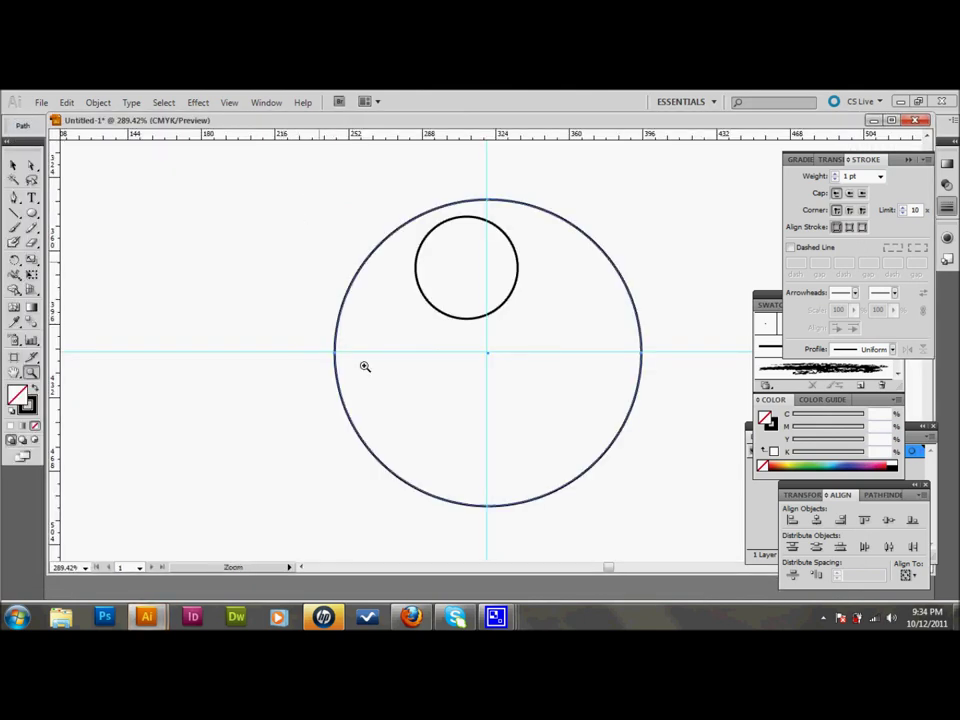
{"action": "left_click_drag", "start_coordinate": [608, 569], "coordinate": [613, 574]}
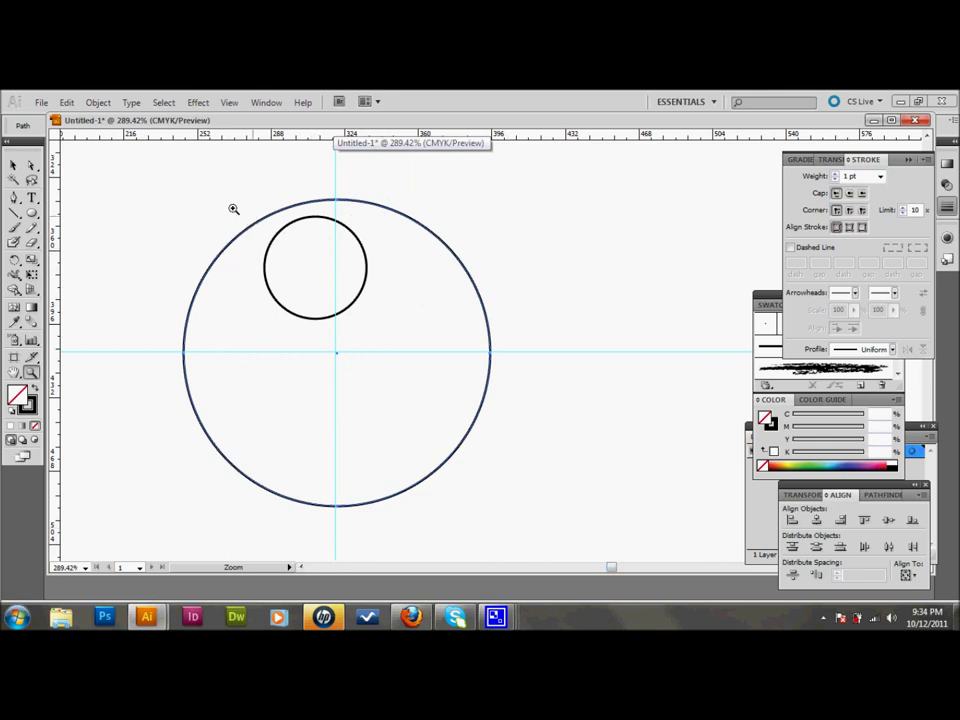
{"action": "key", "text": "v"}
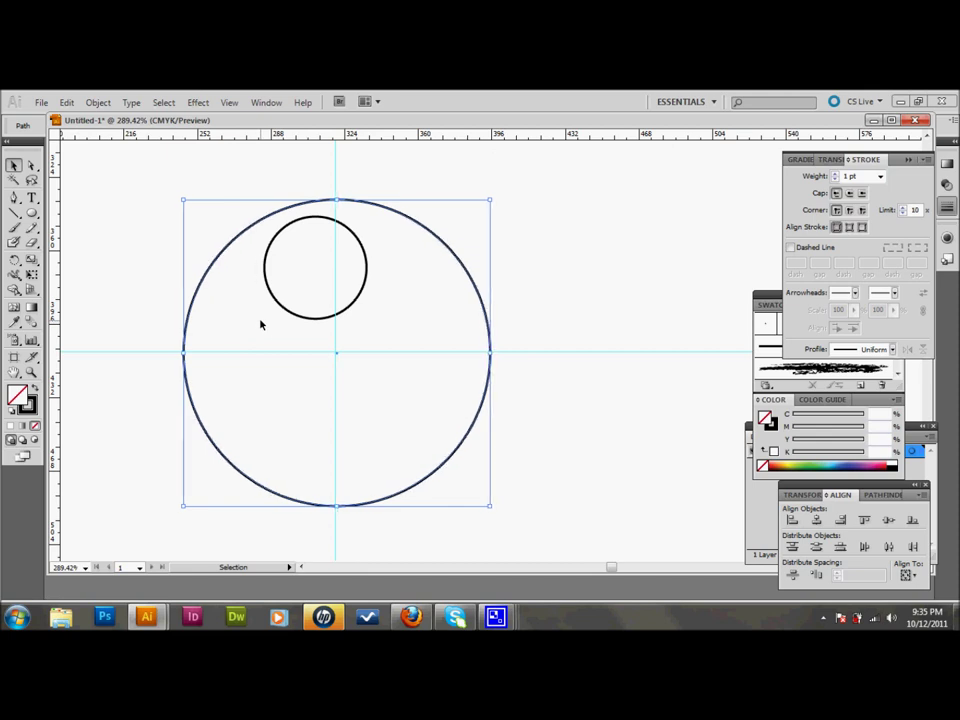
{"action": "left_click_drag", "start_coordinate": [296, 228], "coordinate": [592, 232]}
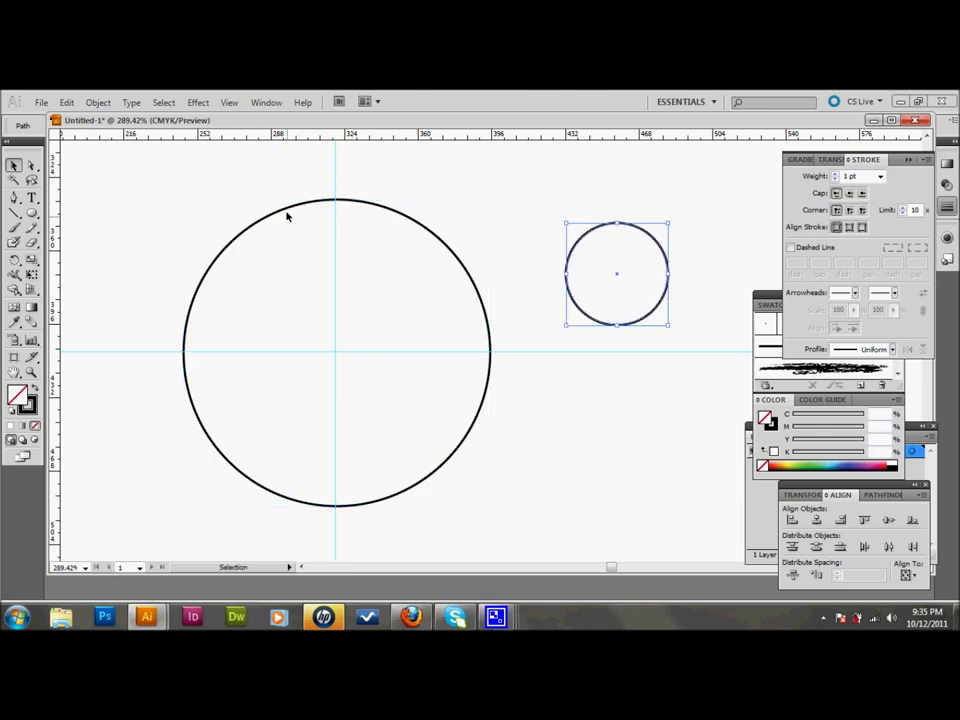
{"action": "left_click", "coordinate": [307, 238]}
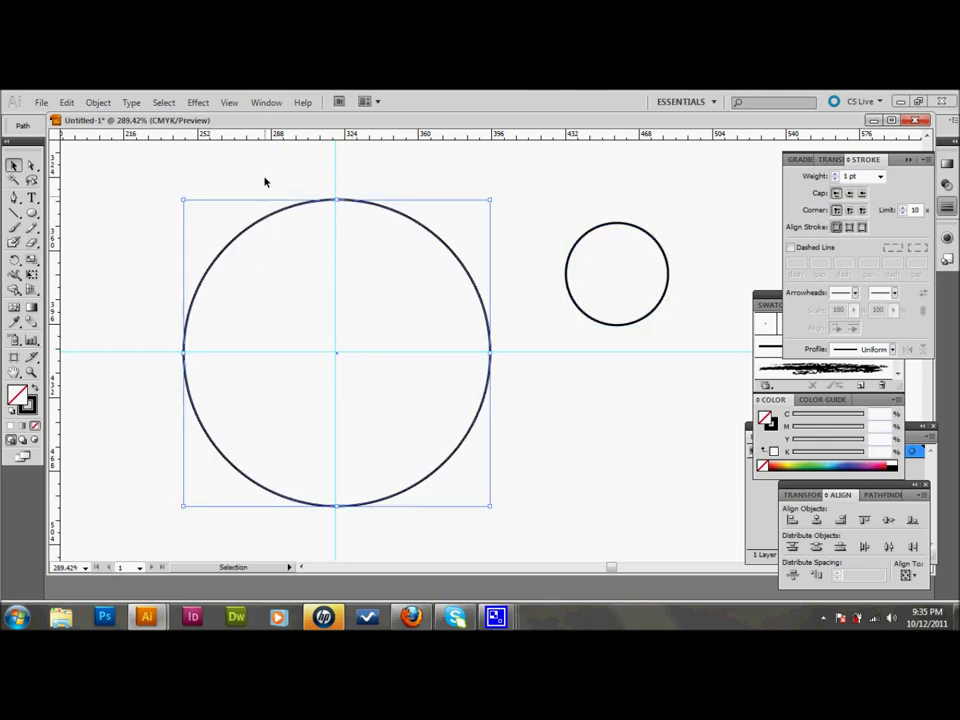
{"action": "left_click", "coordinate": [230, 103]}
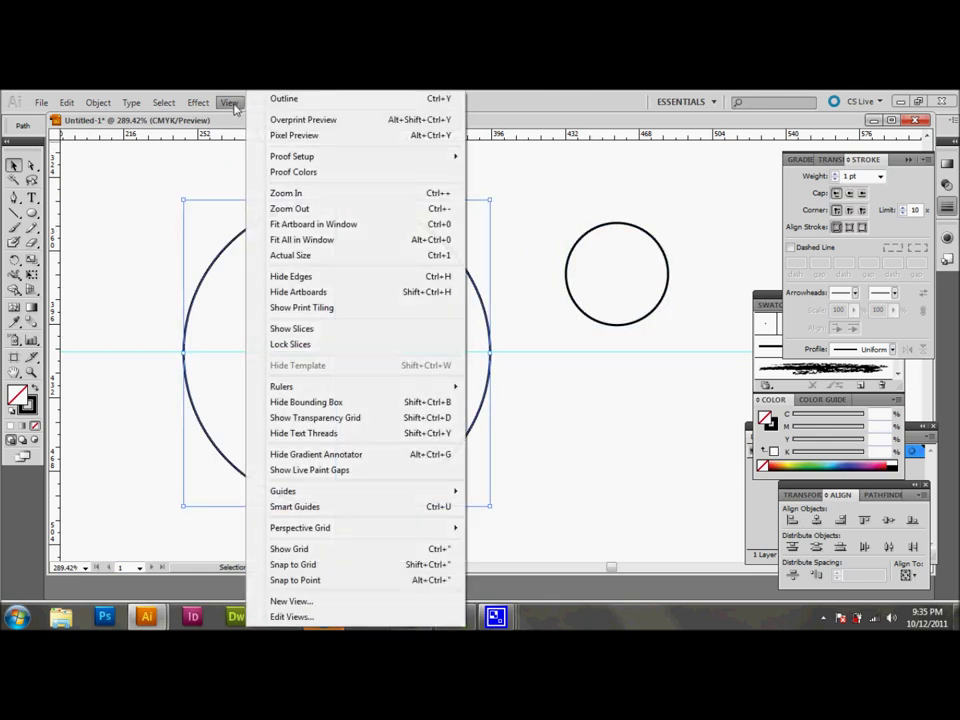
Step: Turn off Lock Guides and marquee-select the large circle
{"action": "mouse_move", "coordinate": [343, 494]}
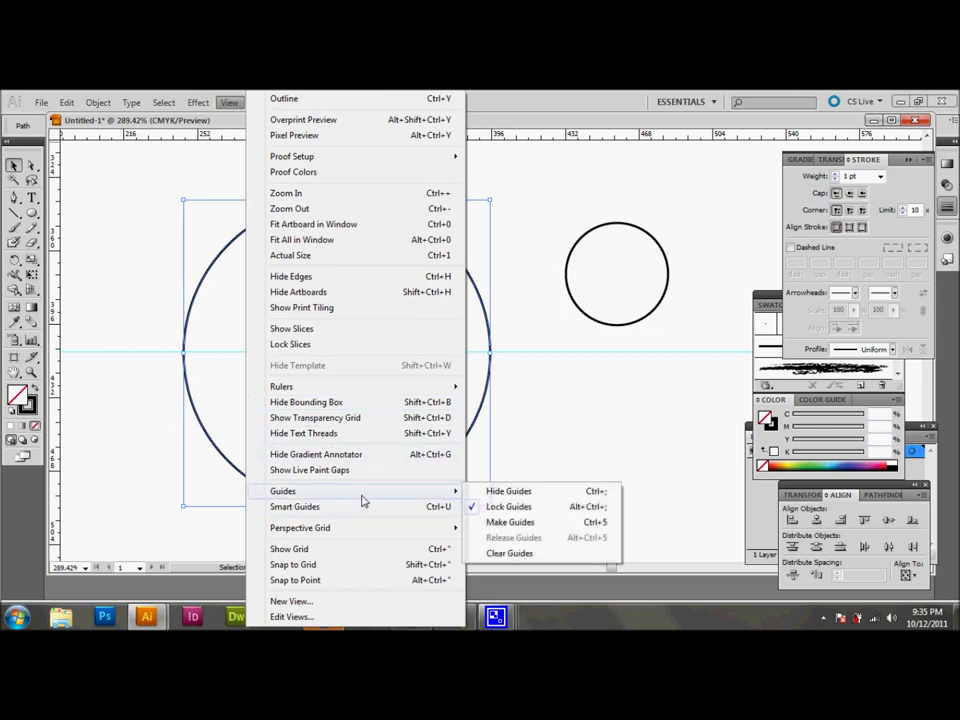
{"action": "left_click", "coordinate": [495, 507]}
{"action": "left_click", "coordinate": [527, 392]}
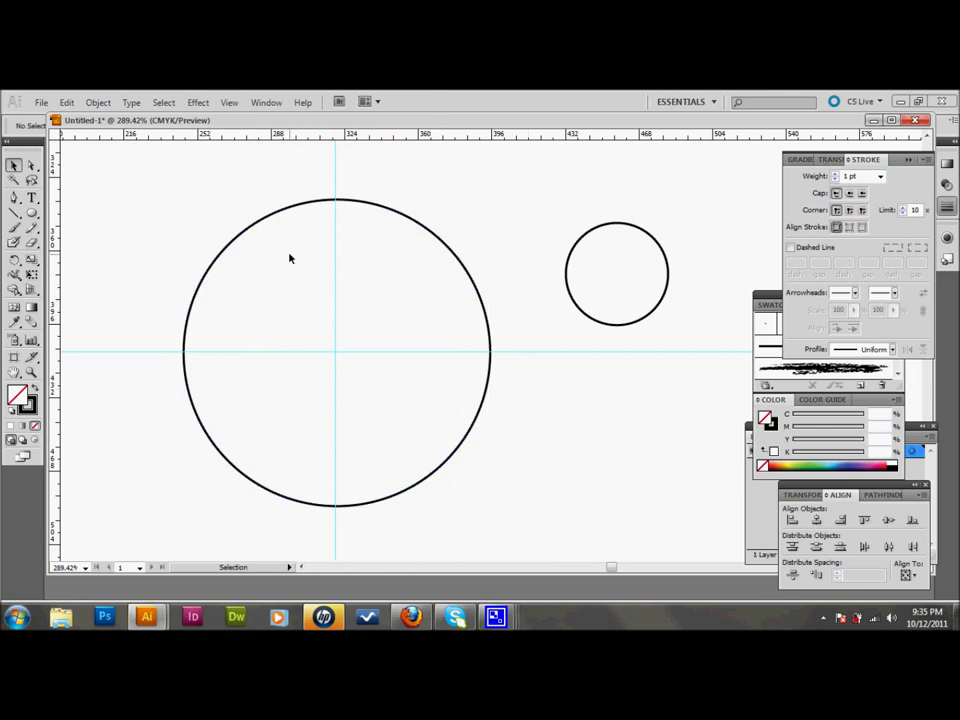
{"action": "left_click_drag", "start_coordinate": [283, 162], "coordinate": [362, 267]}
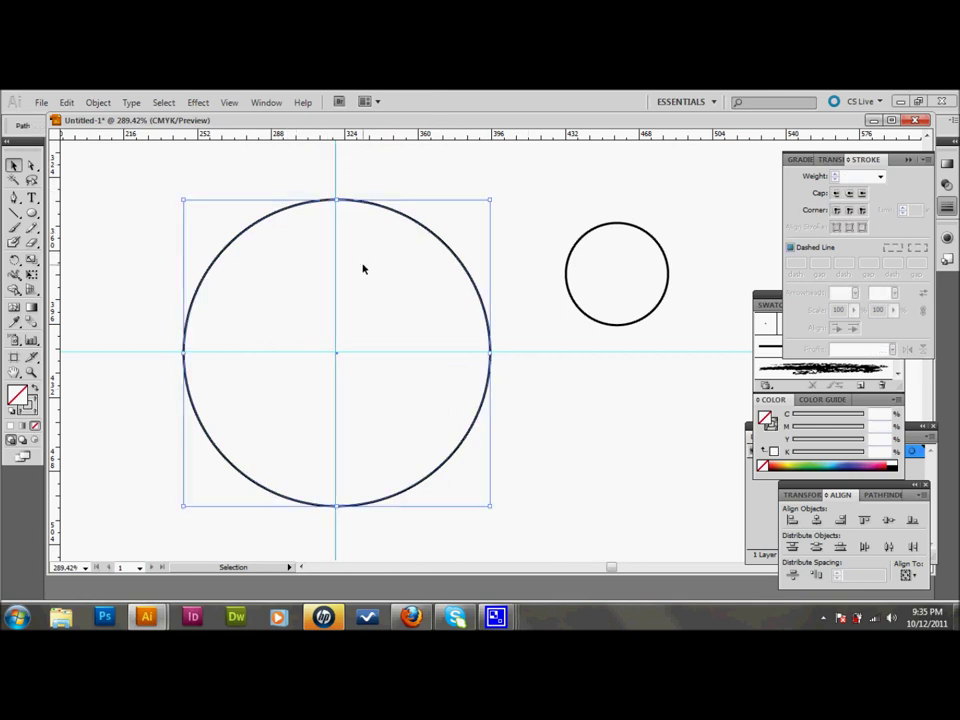
{"action": "mouse_move", "coordinate": [158, 263]}
{"action": "left_mouse_down"}
{"action": "mouse_move", "coordinate": [272, 323]}
{"action": "mouse_move", "coordinate": [281, 317]}
{"action": "left_mouse_up"}
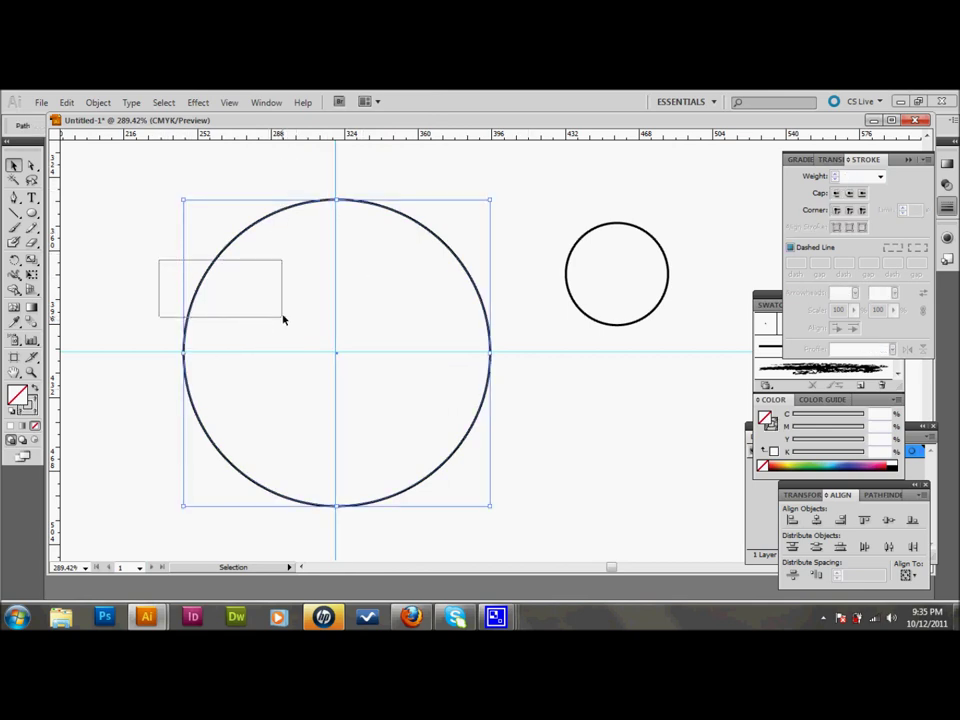
{"action": "left_click_drag", "start_coordinate": [267, 186], "coordinate": [358, 258]}
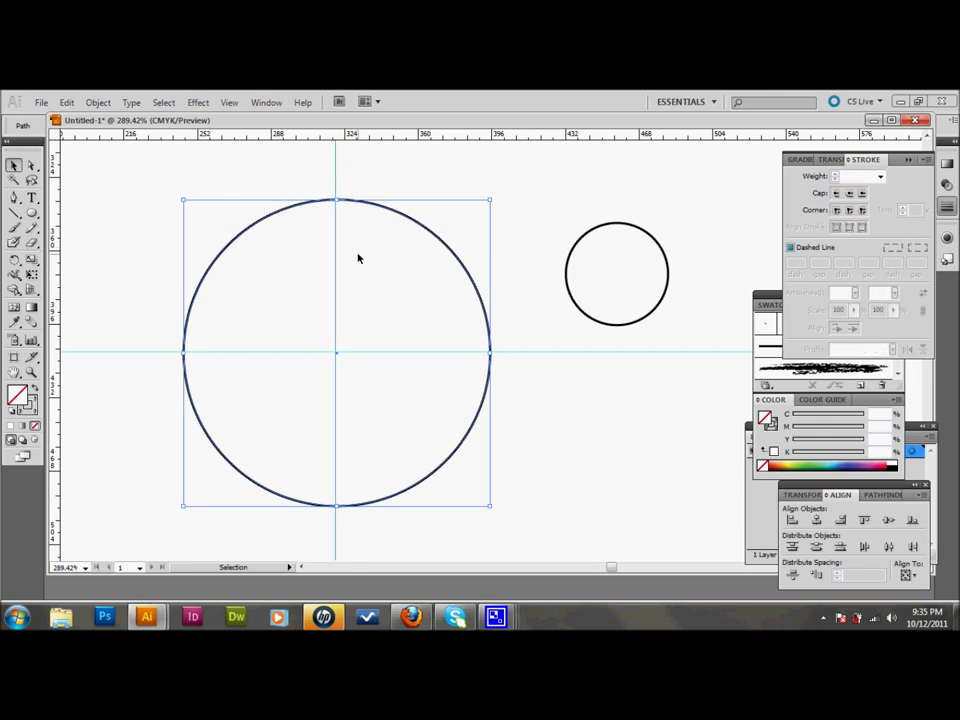
Step: Bring back the Align panel and centre both guides on the large circle
{"action": "left_click", "coordinate": [817, 522]}
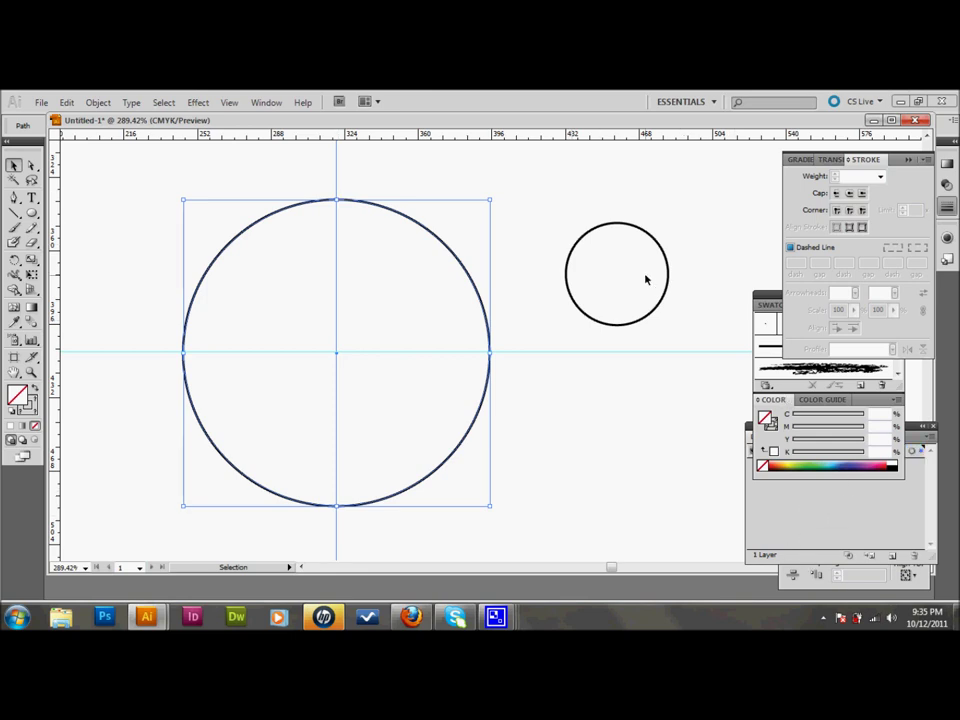
{"action": "left_click", "coordinate": [266, 103]}
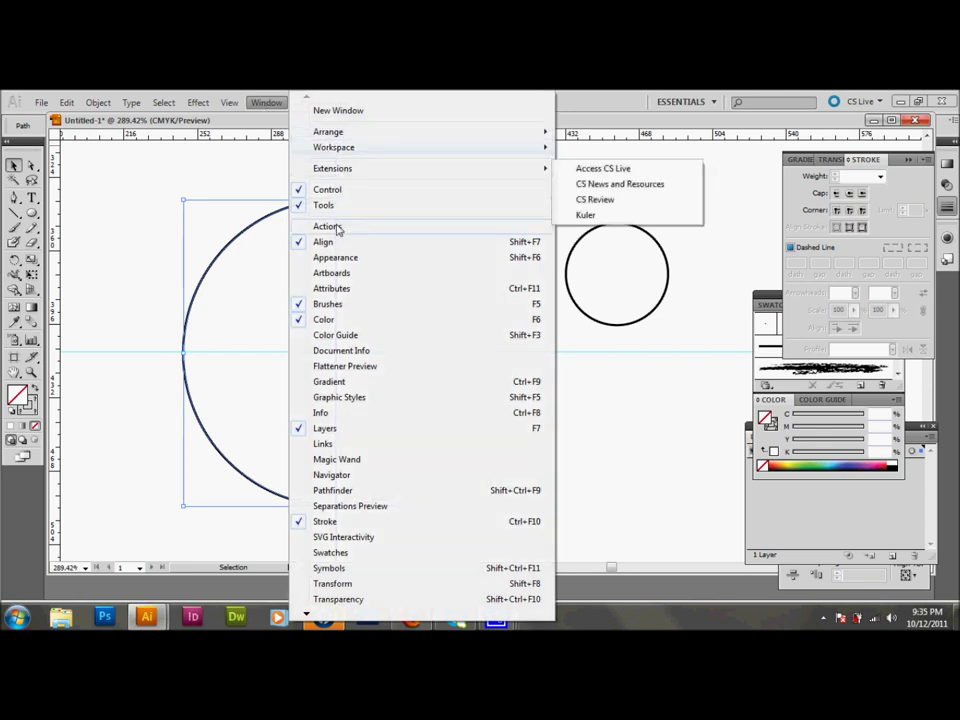
{"action": "left_click", "coordinate": [333, 247]}
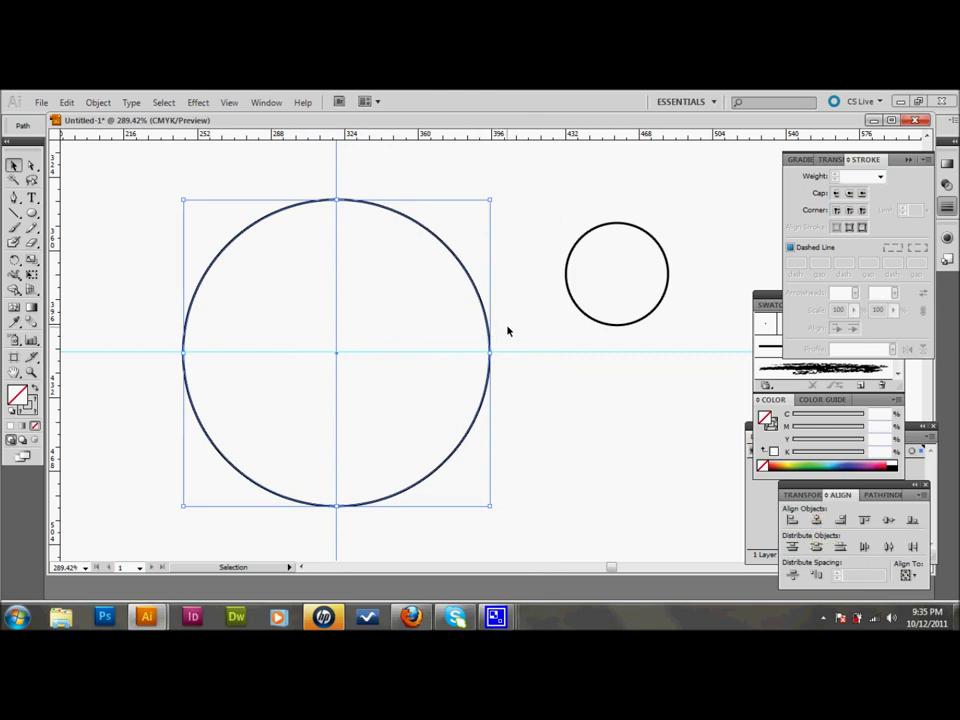
{"action": "left_click_drag", "start_coordinate": [508, 330], "coordinate": [296, 422]}
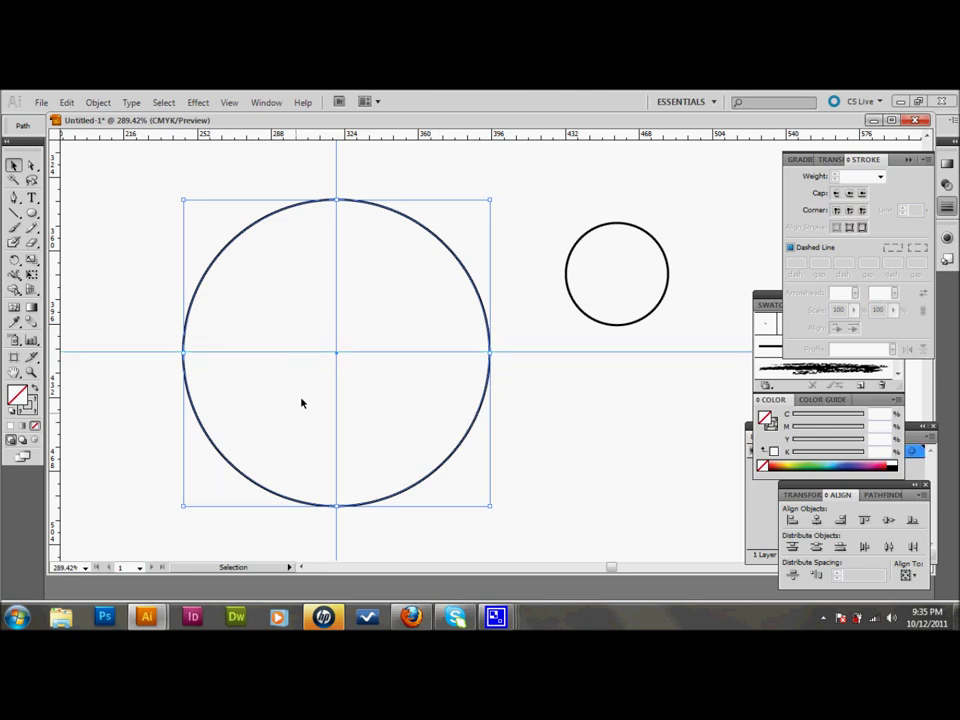
{"action": "left_click", "coordinate": [341, 314]}
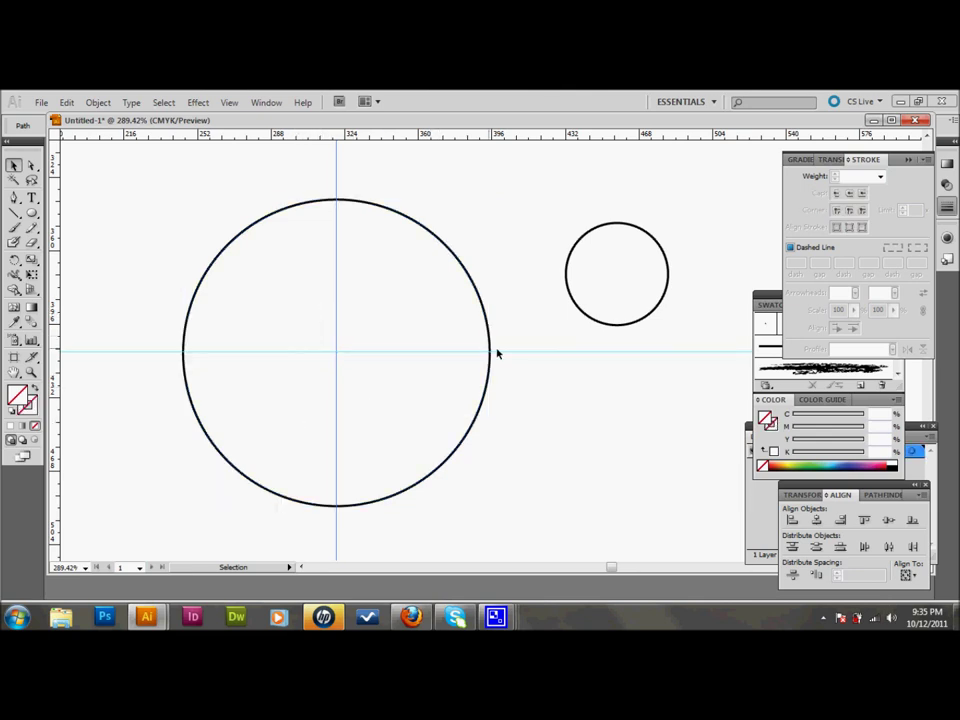
{"action": "left_click", "coordinate": [474, 375]}
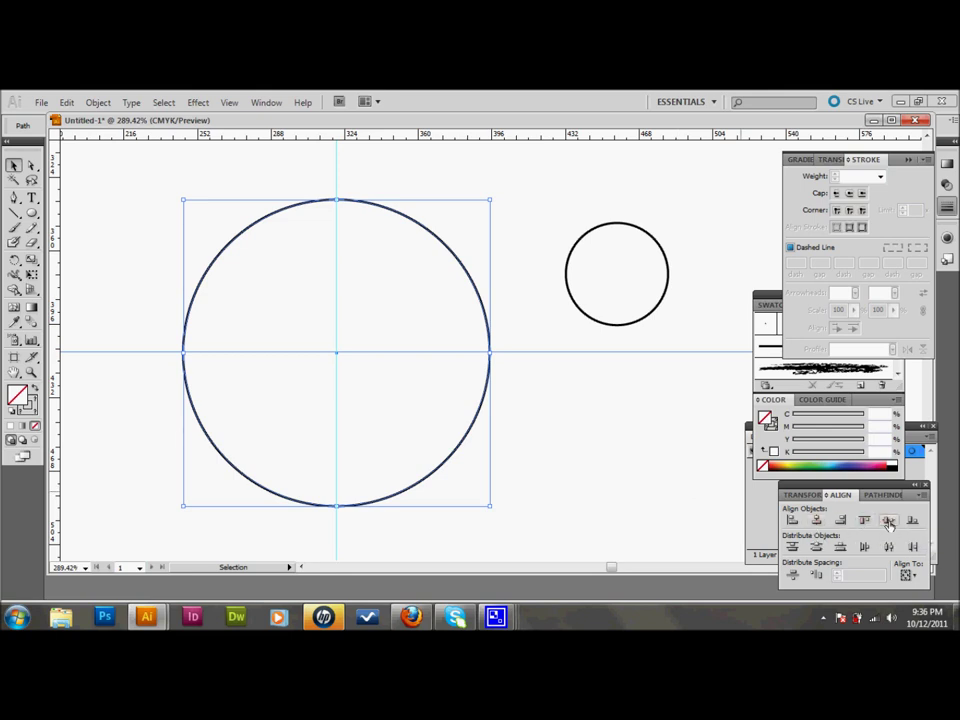
{"action": "left_click", "coordinate": [570, 435]}
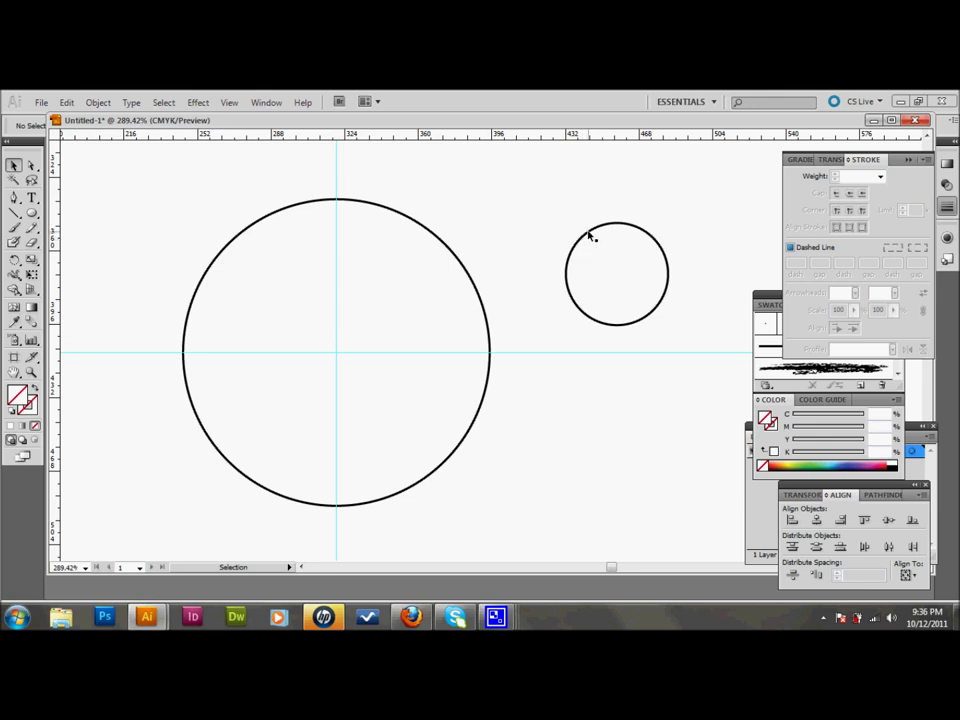
Step: Place the small circle on the large circle's top anchor point, nudged up slightly
{"action": "left_click_drag", "start_coordinate": [596, 236], "coordinate": [311, 161]}
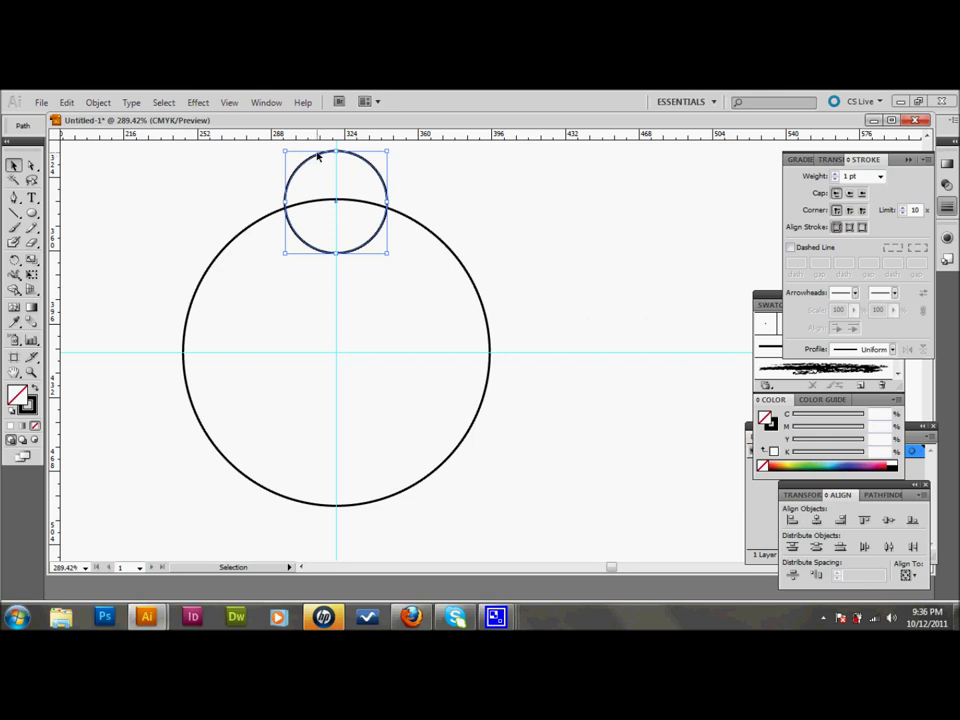
{"action": "key", "text": "Up"}
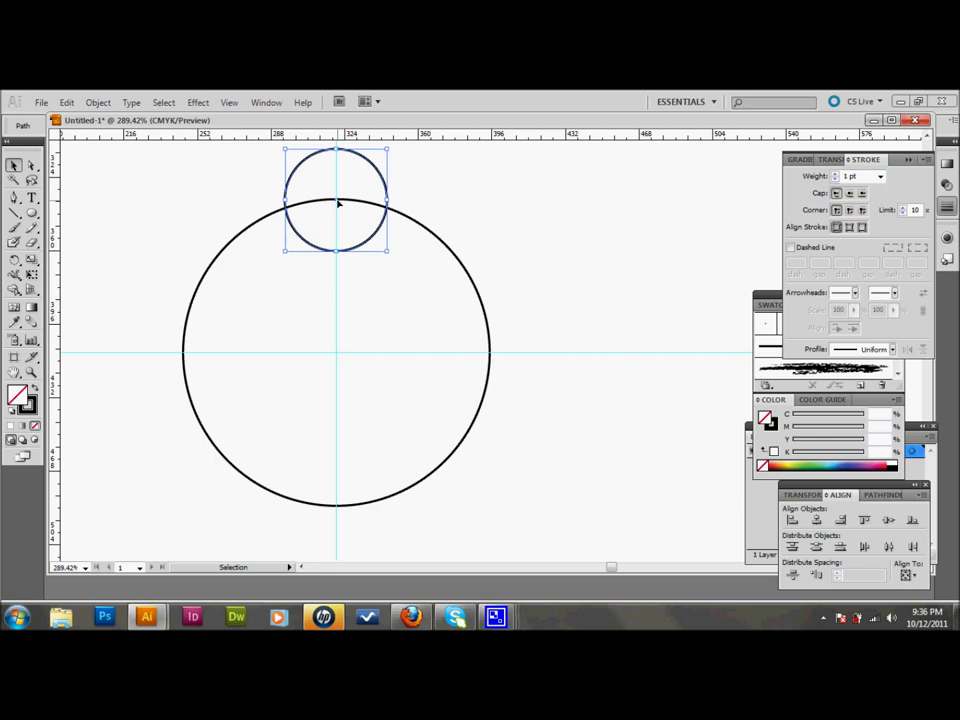
{"action": "left_click", "coordinate": [186, 199]}
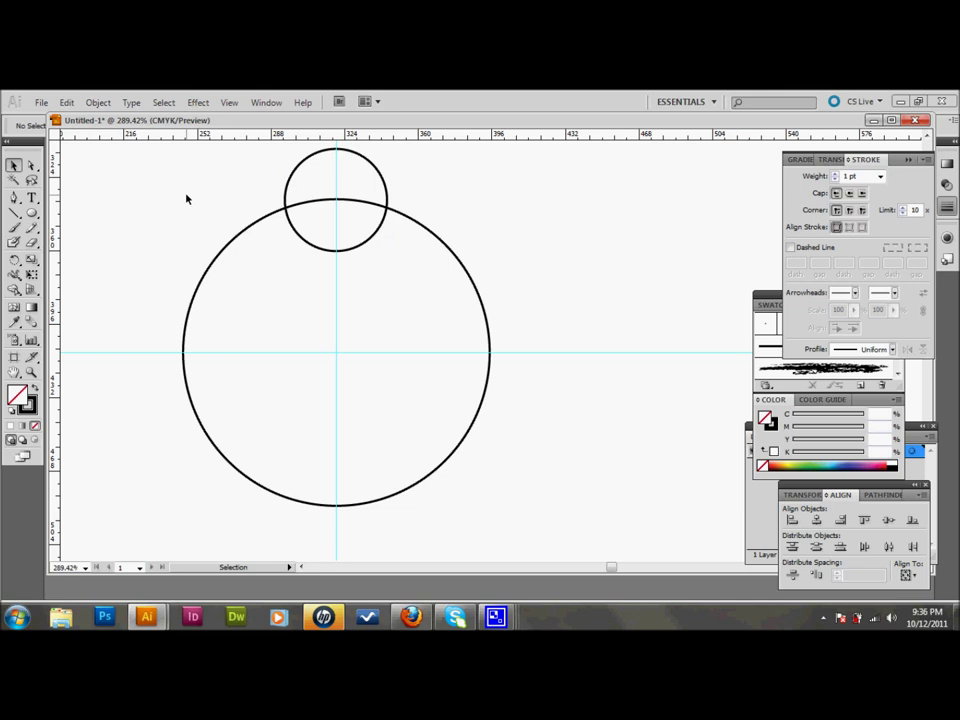
{"action": "left_click", "coordinate": [310, 157]}
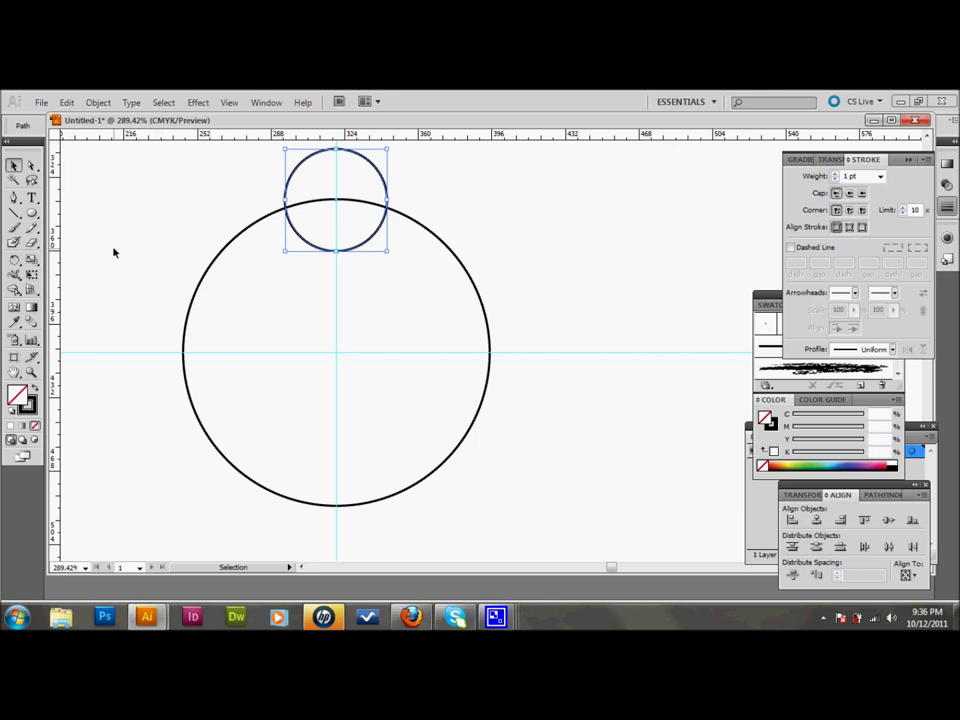
Step: Rotate-copy the small circle by 360/10 degrees around the large circle's centre, repeating with Ctrl+D
{"action": "left_click", "coordinate": [14, 265]}
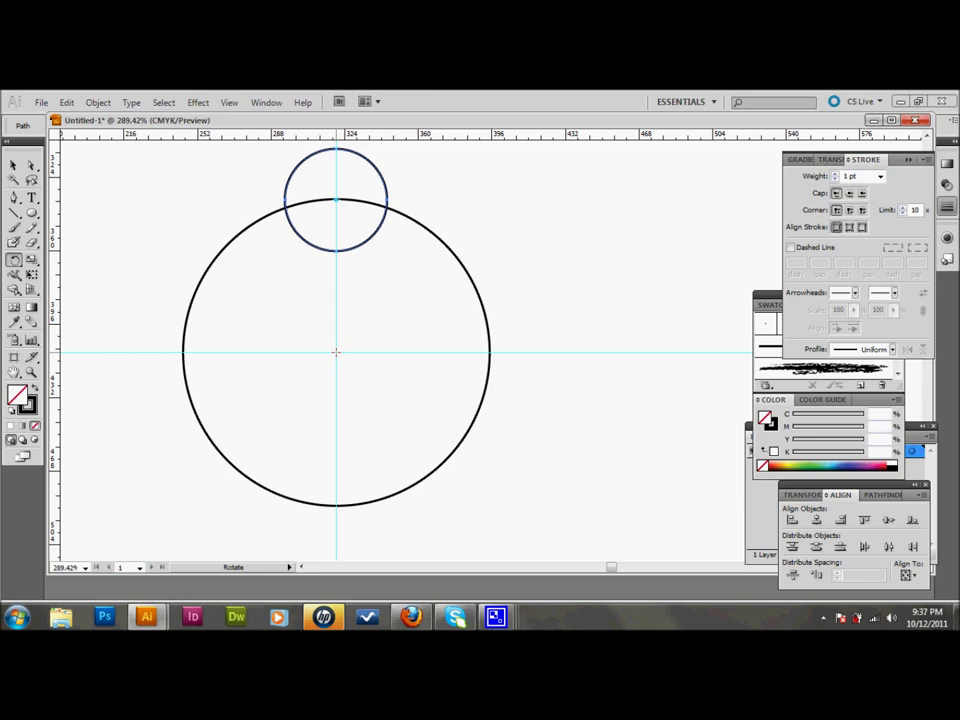
{"action": "key", "text": "ctrl"}
{"action": "left_click", "coordinate": [337, 352], "text": "alt"}
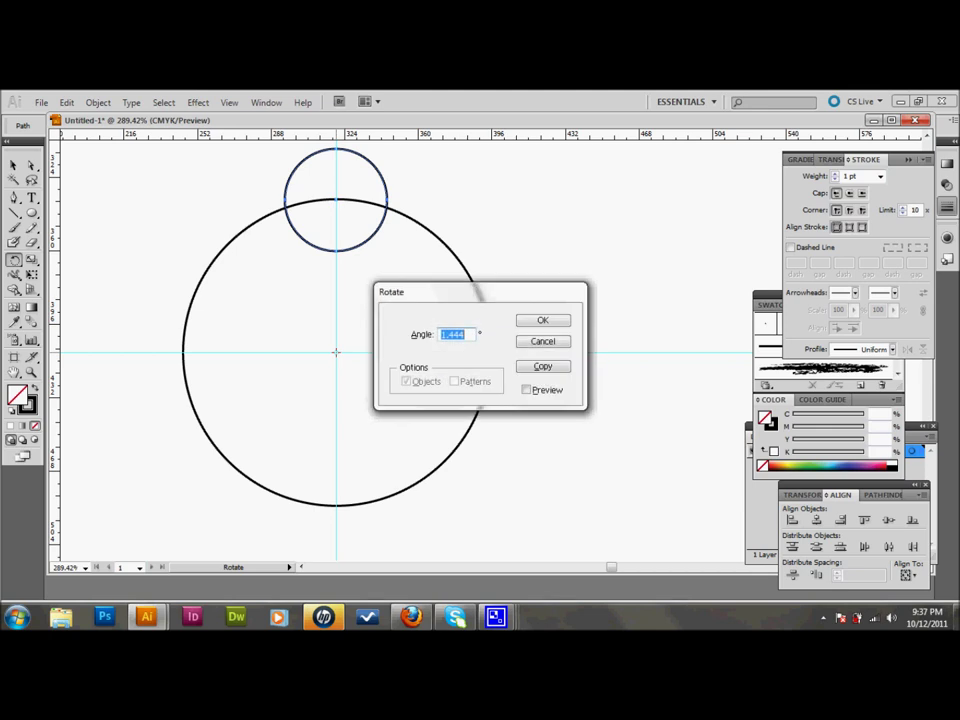
{"action": "type", "text": "360/10"}
{"action": "left_click", "coordinate": [554, 369]}
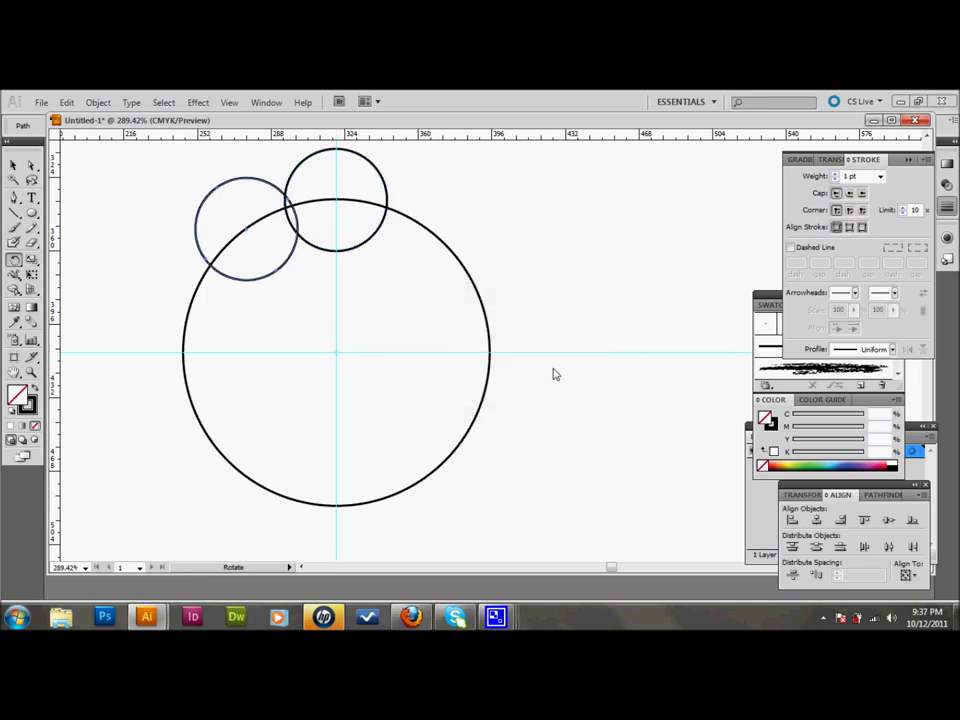
{"action": "key", "text": "ctrl+d"}
{"action": "key", "text": "ctrl+d"}
{"action": "key", "text": "ctrl+d"}
{"action": "key", "text": "ctrl+d"}
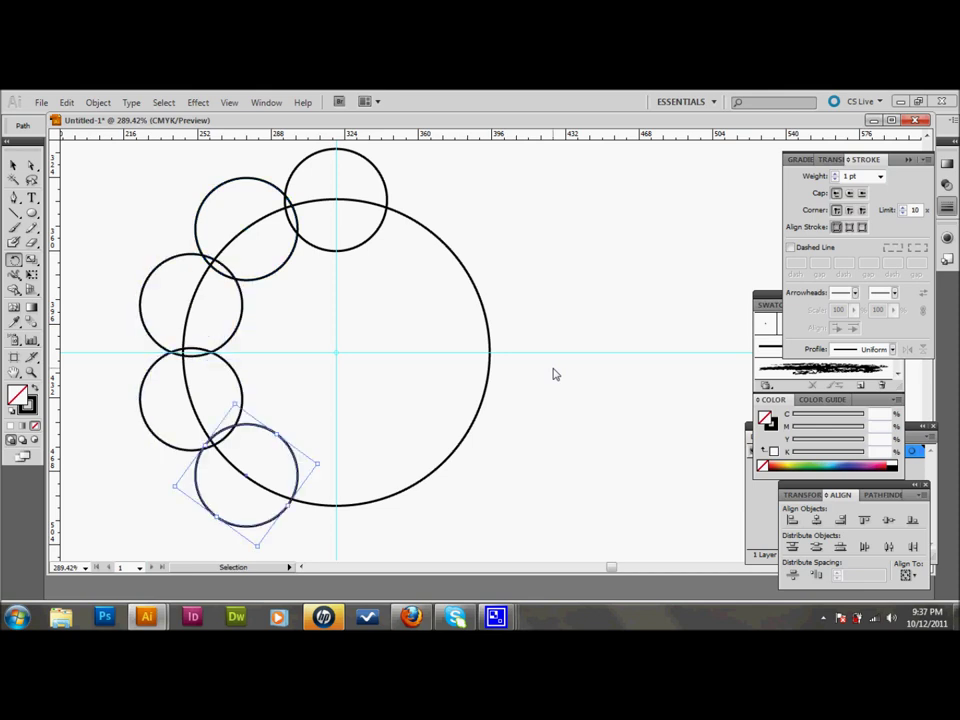
{"action": "key", "text": "ctrl+d"}
{"action": "key", "text": "ctrl+d"}
{"action": "key", "text": "ctrl+d"}
{"action": "key", "text": "ctrl+d"}
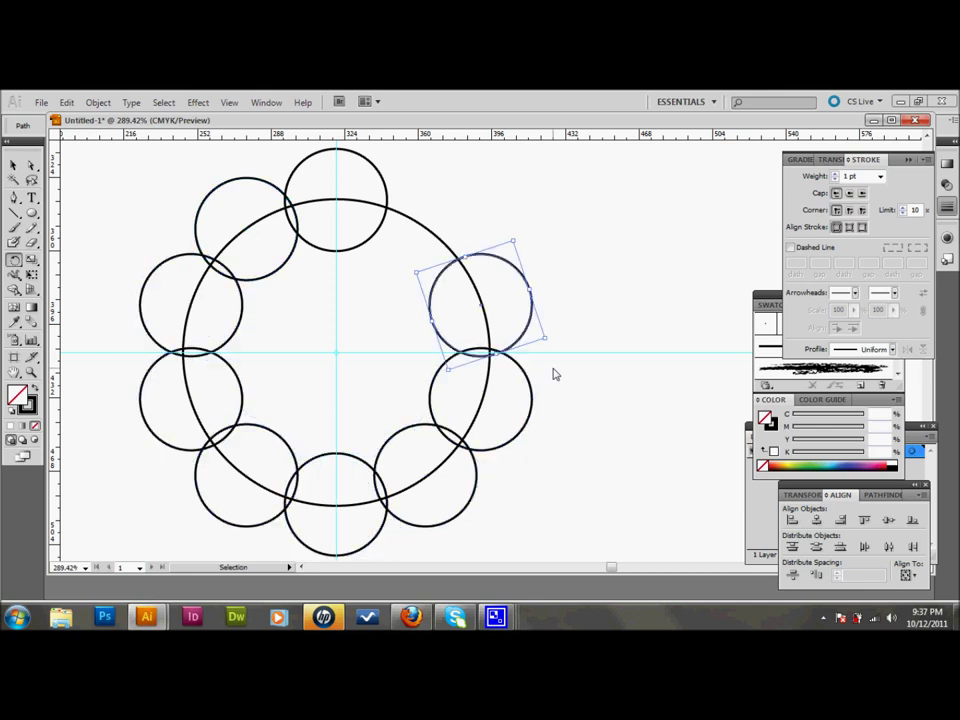
{"action": "key", "text": "r"}
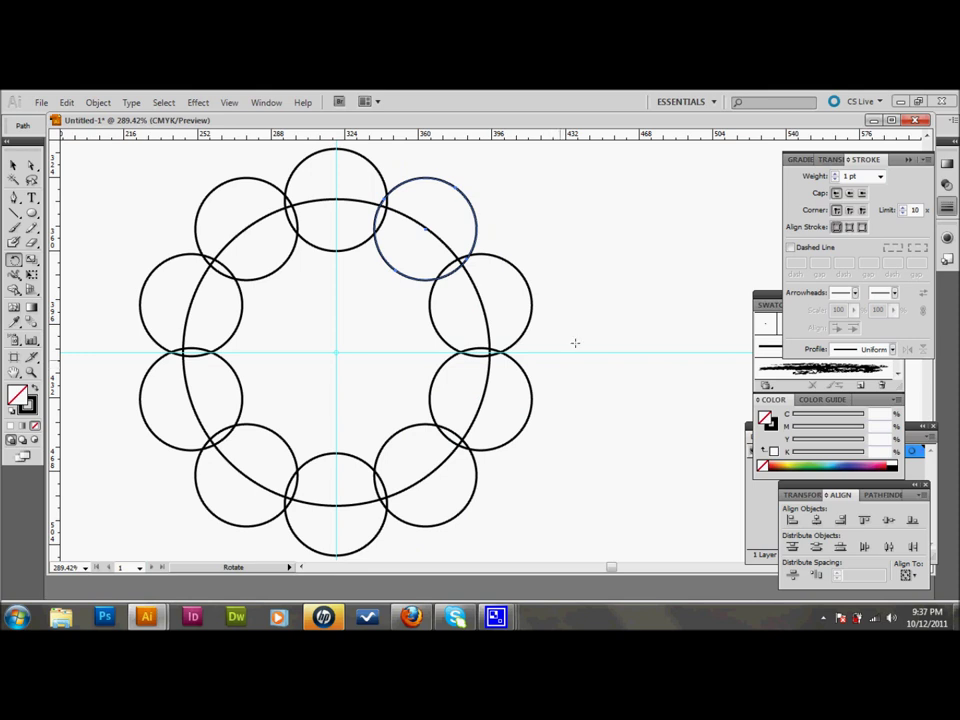
{"action": "left_click", "coordinate": [14, 165]}
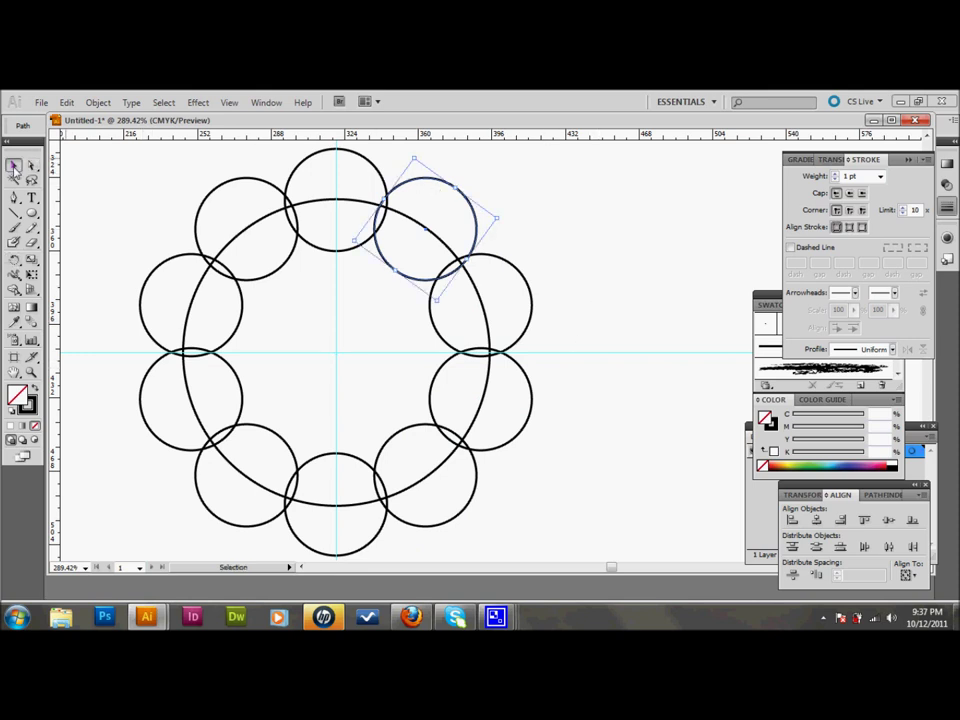
Step: Select all the circles and apply Pathfinder Minus Front to make the scalloped star
{"action": "left_click", "coordinate": [113, 176]}
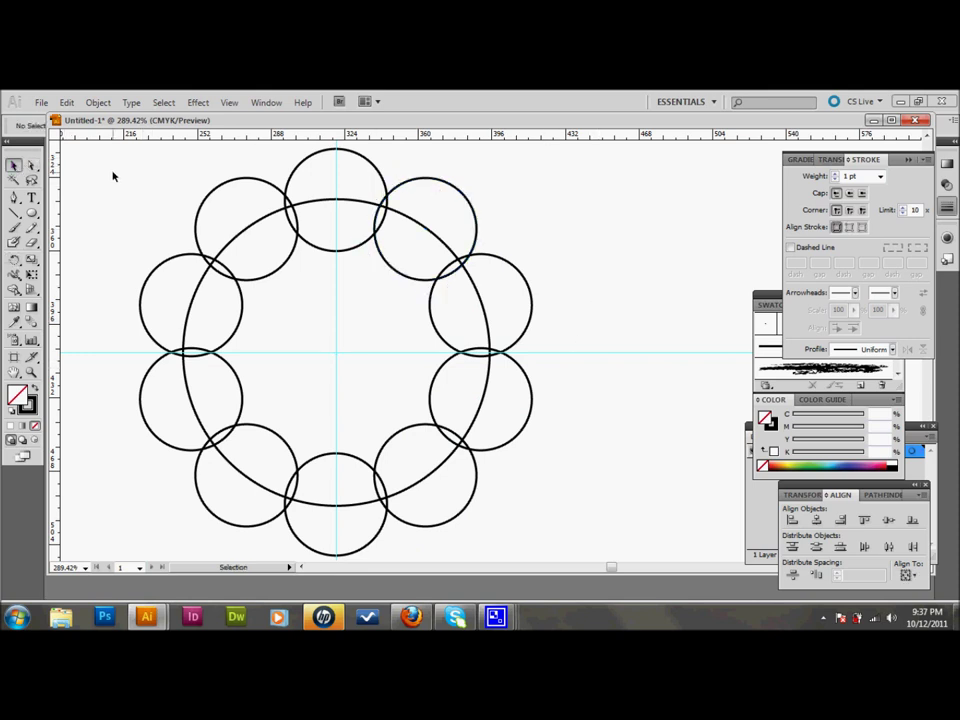
{"action": "left_click_drag", "start_coordinate": [105, 157], "coordinate": [547, 539]}
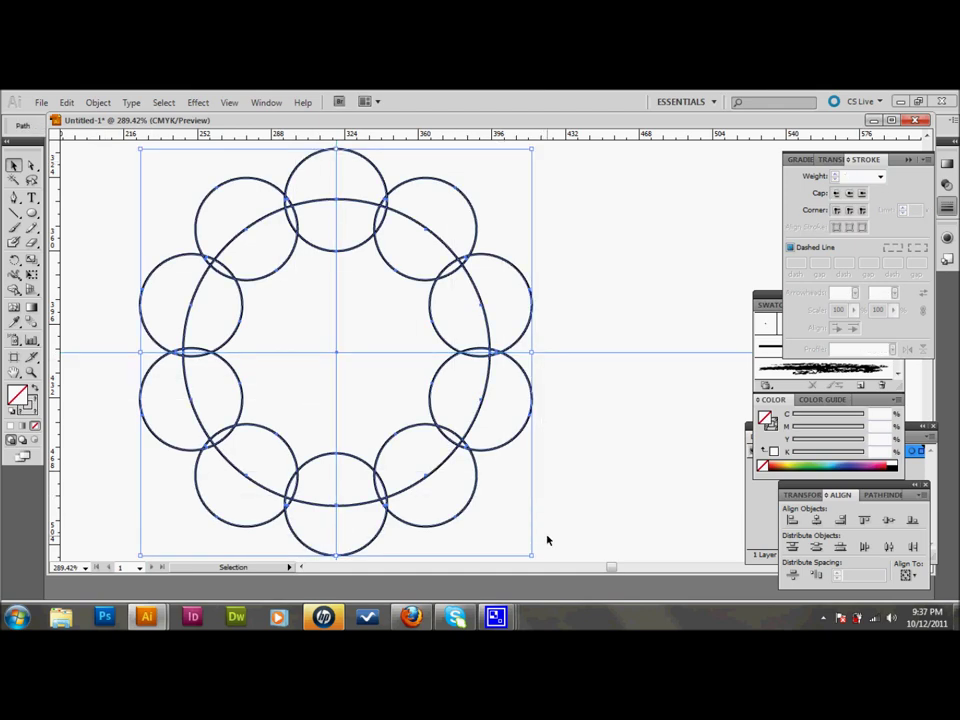
{"action": "left_click", "coordinate": [266, 101]}
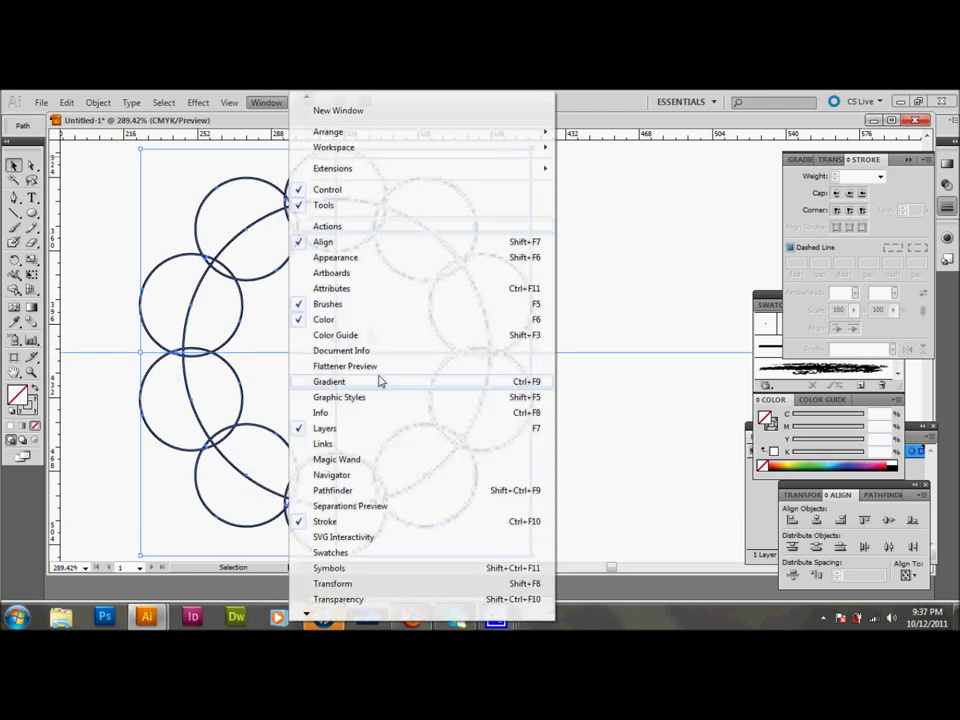
{"action": "left_click", "coordinate": [353, 494]}
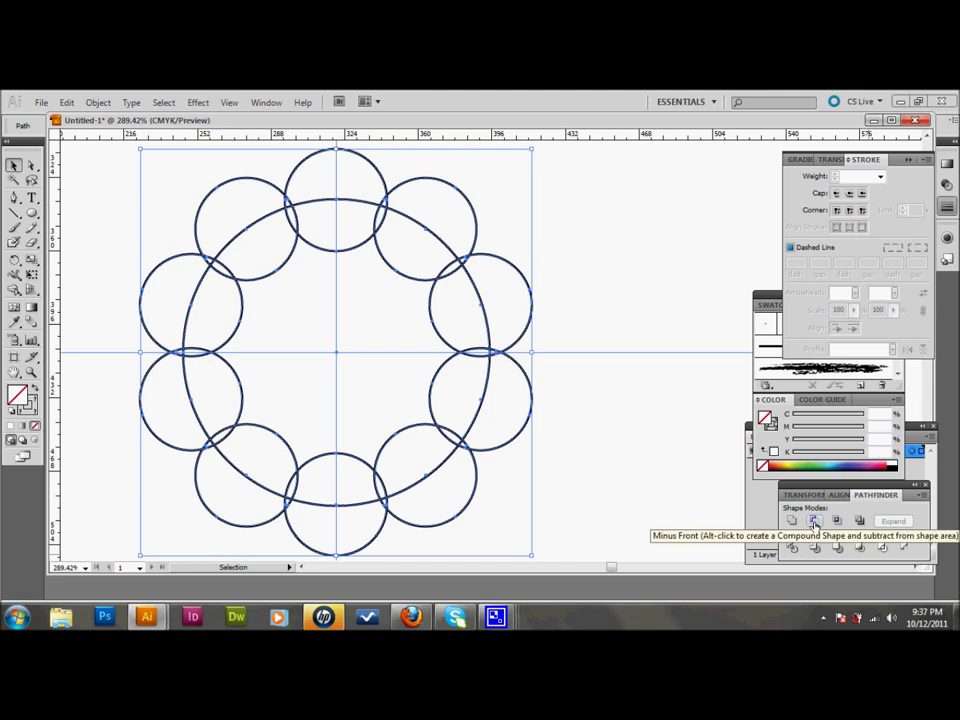
{"action": "left_click", "coordinate": [814, 521]}
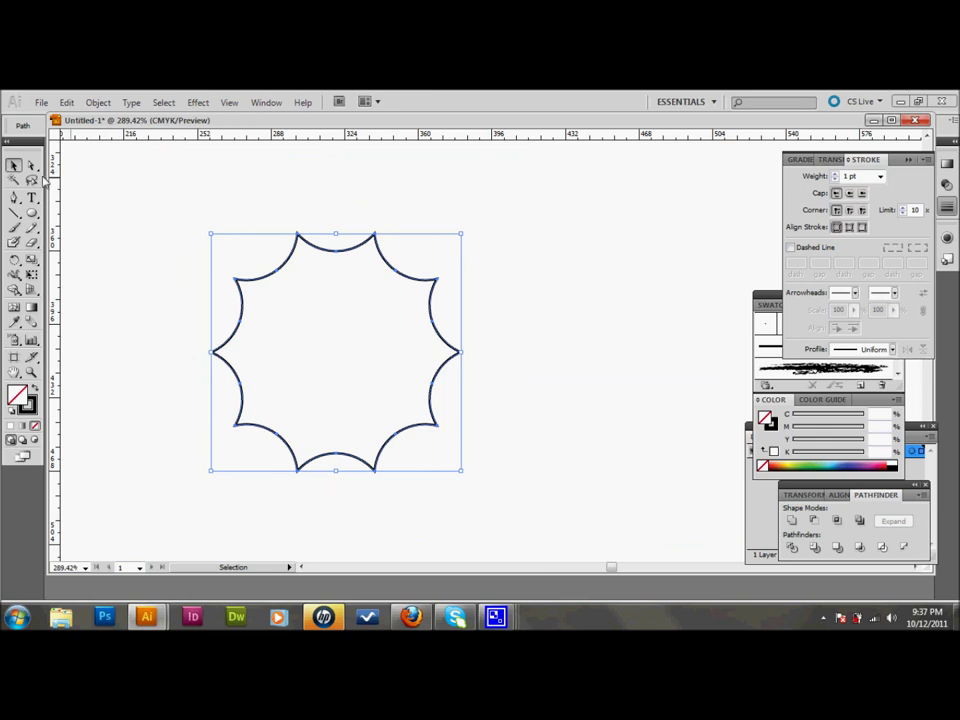
{"action": "left_click", "coordinate": [187, 178]}
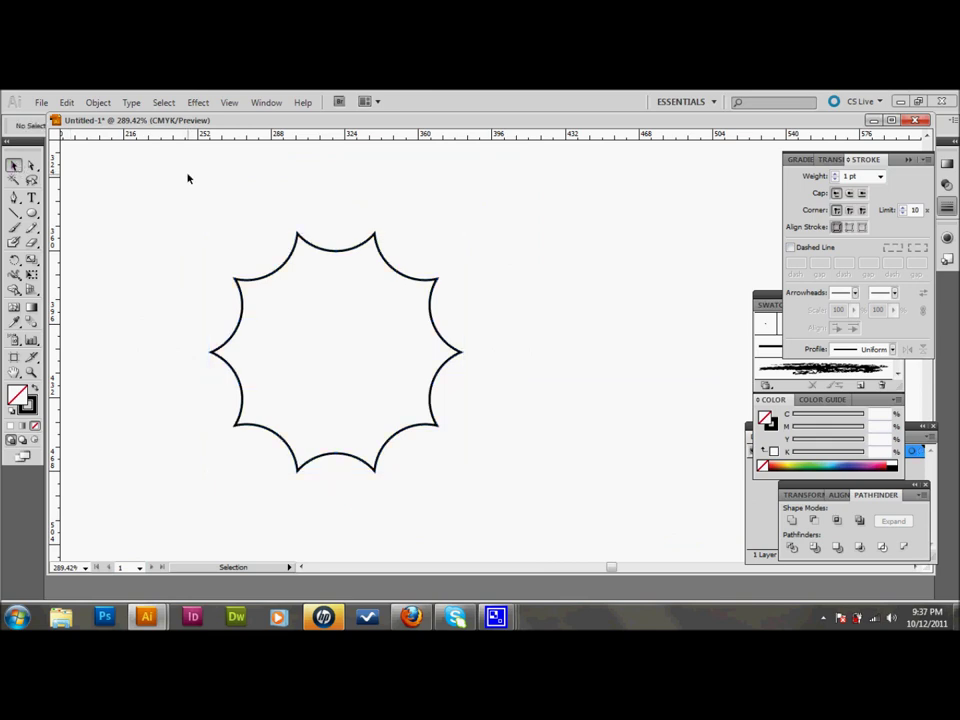
Step: Give the scalloped star a 0.5 pt stroke weight in the Stroke panel
{"action": "left_click", "coordinate": [347, 255]}
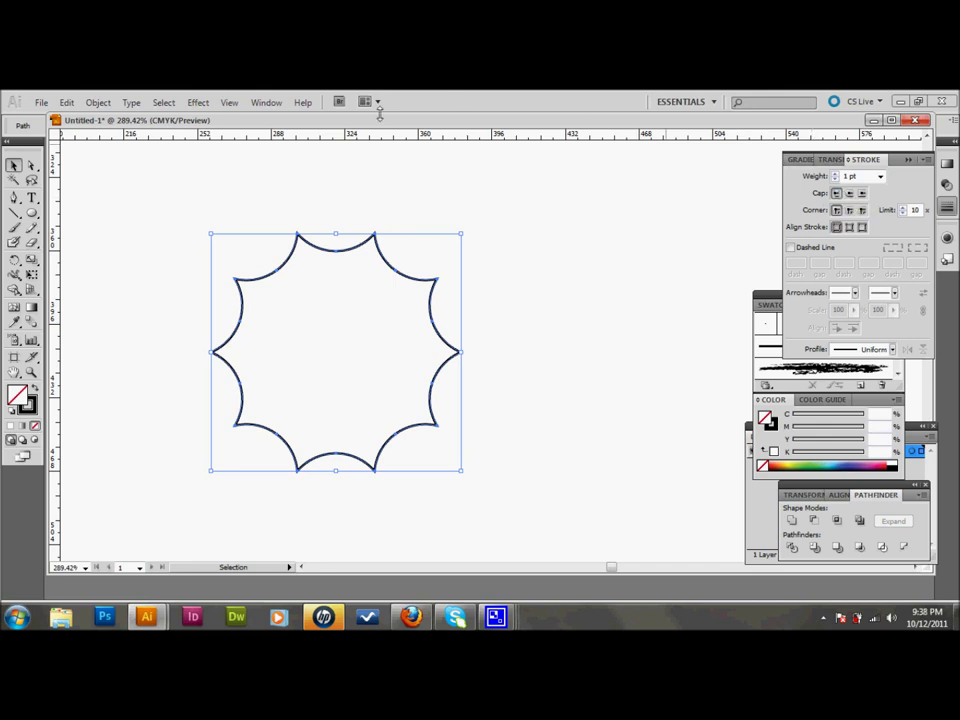
{"action": "left_click", "coordinate": [274, 103]}
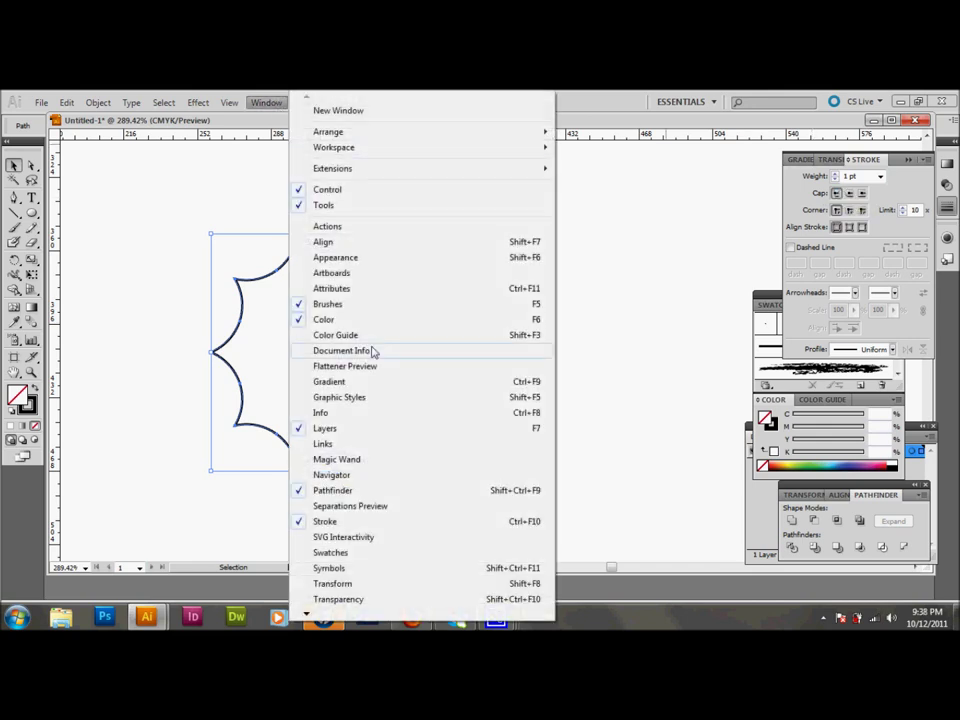
{"action": "left_click", "coordinate": [692, 231]}
{"action": "left_click", "coordinate": [849, 176]}
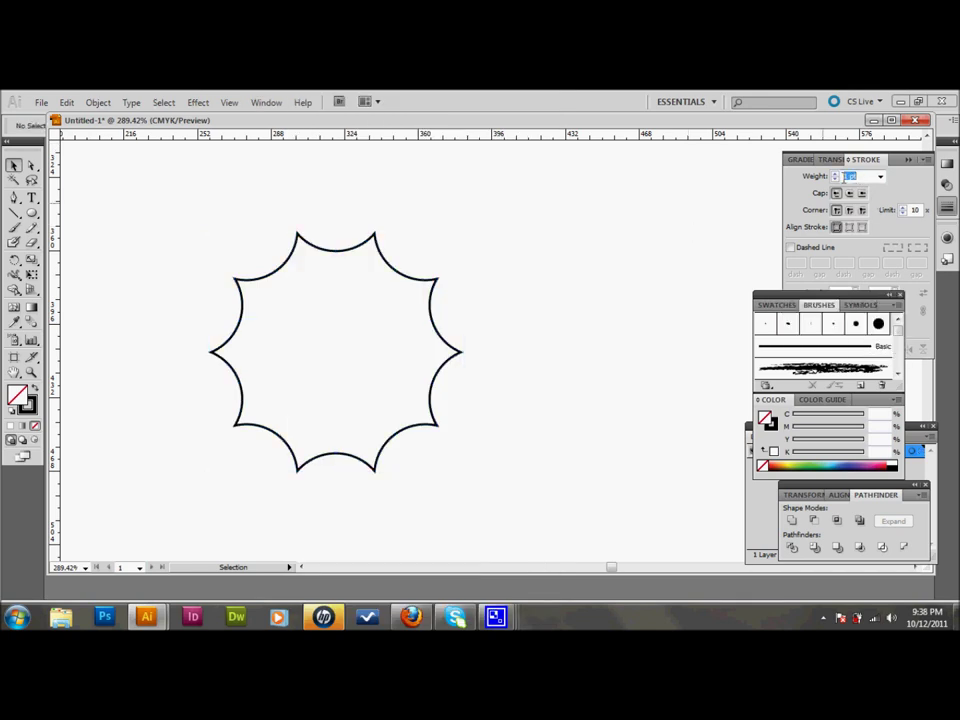
{"action": "type", "text": "1.5"}
{"action": "key", "text": "Return"}
{"action": "left_click", "coordinate": [453, 366]}
{"action": "left_click", "coordinate": [848, 176]}
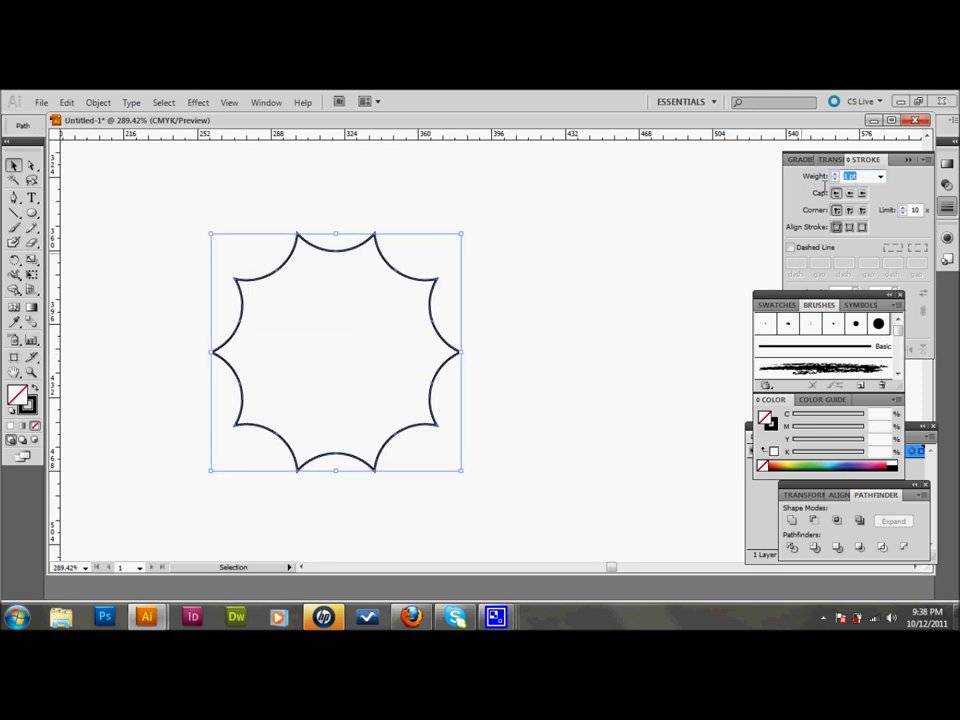
{"action": "type", "text": "0.5"}
{"action": "key", "text": "Return"}
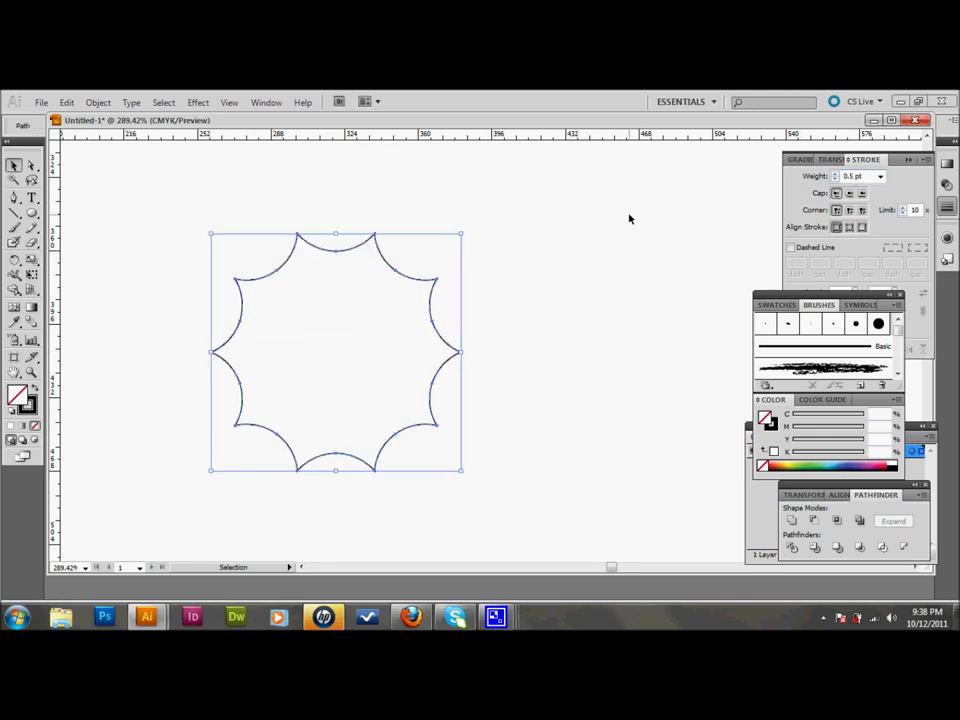
{"action": "left_click", "coordinate": [453, 222]}
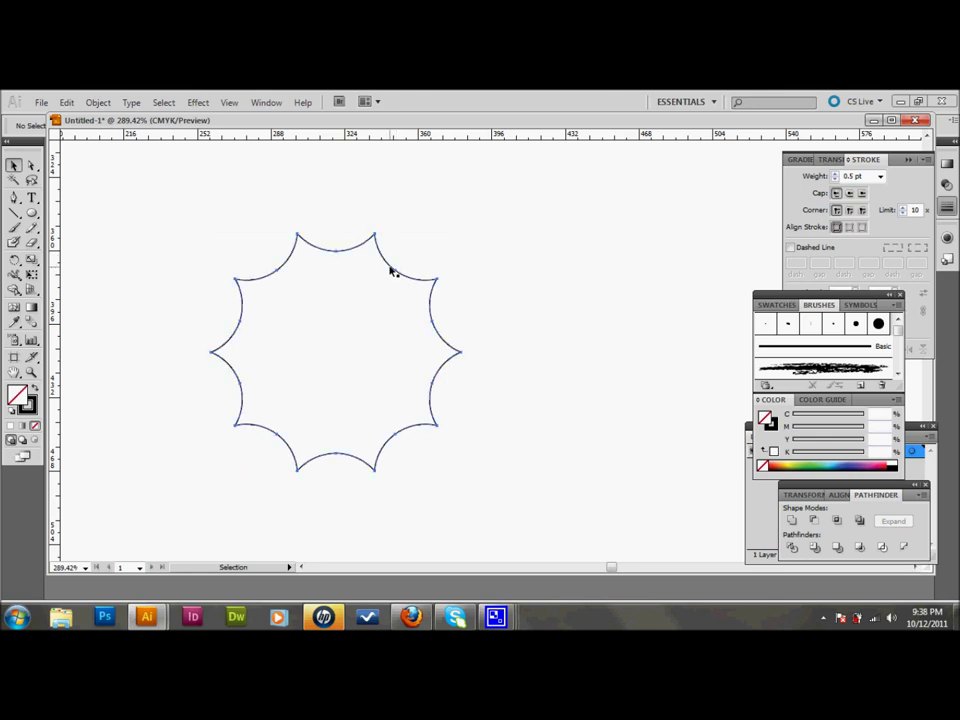
Step: Paste a copy of the star and scale it down to a tiny star
{"action": "mouse_move", "coordinate": [391, 270]}
{"action": "left_mouse_down"}
{"action": "mouse_move", "coordinate": [497, 240]}
{"action": "mouse_move", "coordinate": [390, 257]}
{"action": "mouse_move", "coordinate": [391, 266]}
{"action": "left_mouse_up"}
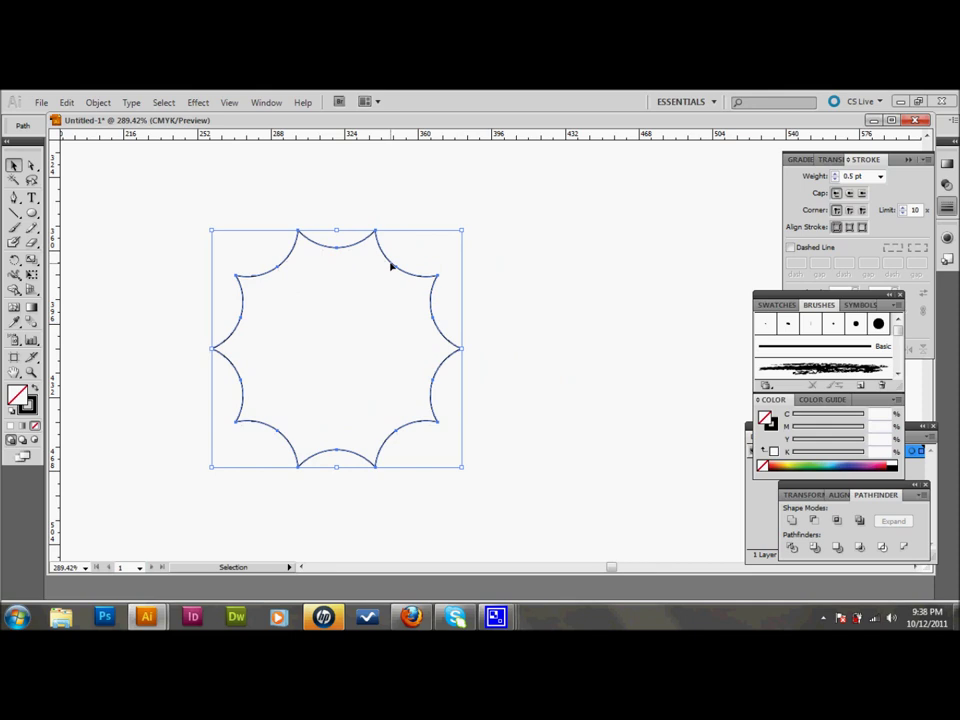
{"action": "key", "text": "a"}
{"action": "key", "text": "ctrl+v"}
{"action": "key", "text": "v"}
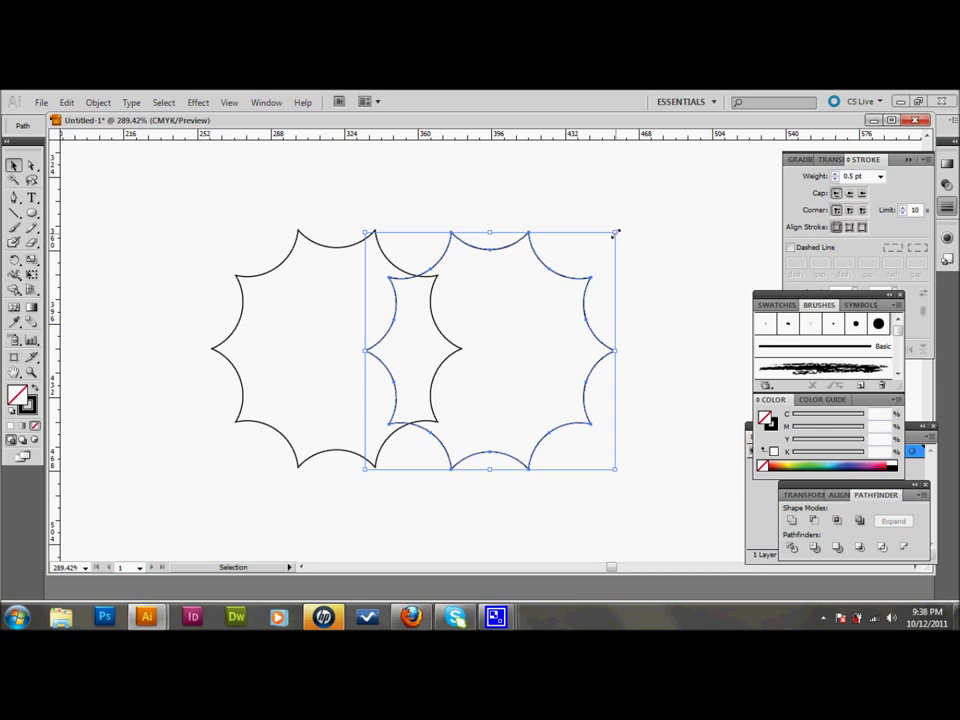
{"action": "left_click_drag", "start_coordinate": [614, 233], "coordinate": [452, 406]}
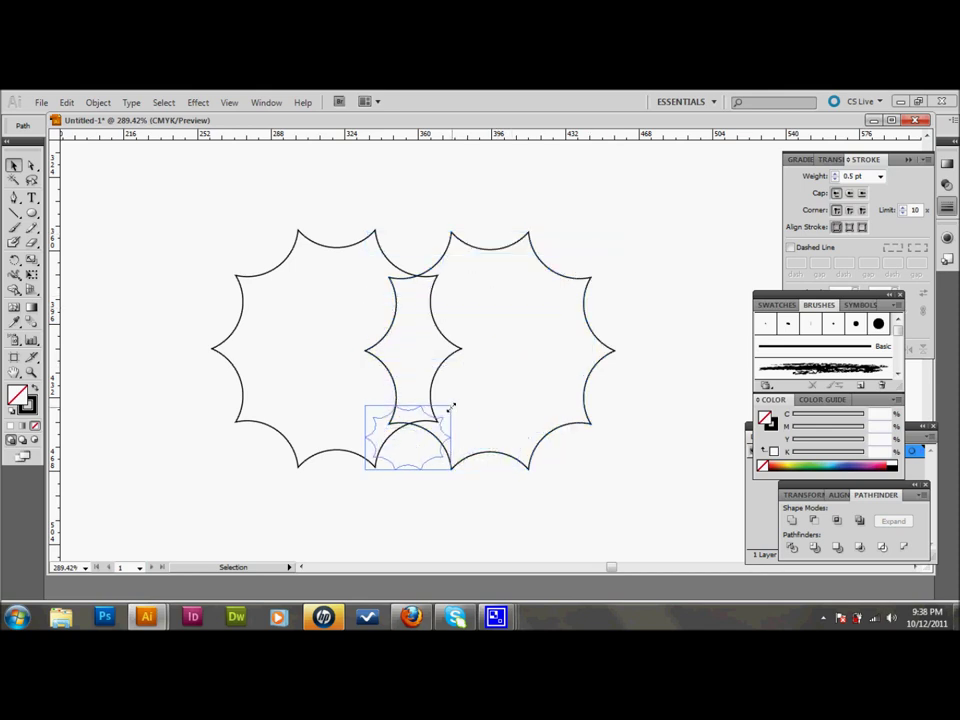
{"action": "left_click_drag", "start_coordinate": [452, 406], "coordinate": [368, 423]}
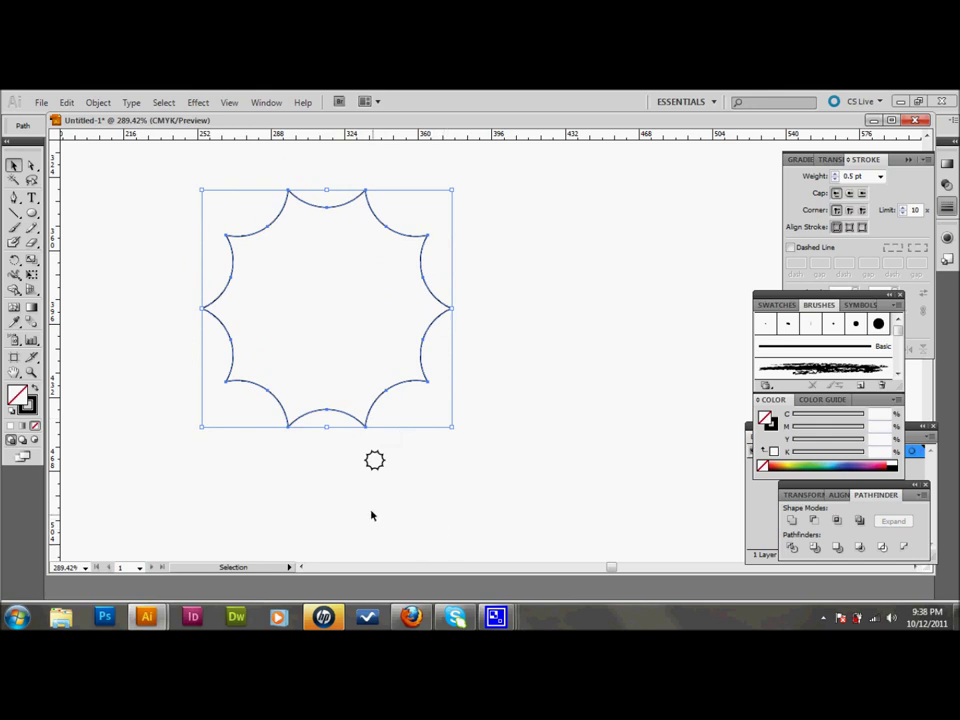
Step: Select both stars and align them by horizontal and vertical centres
{"action": "left_click_drag", "start_coordinate": [373, 511], "coordinate": [363, 318]}
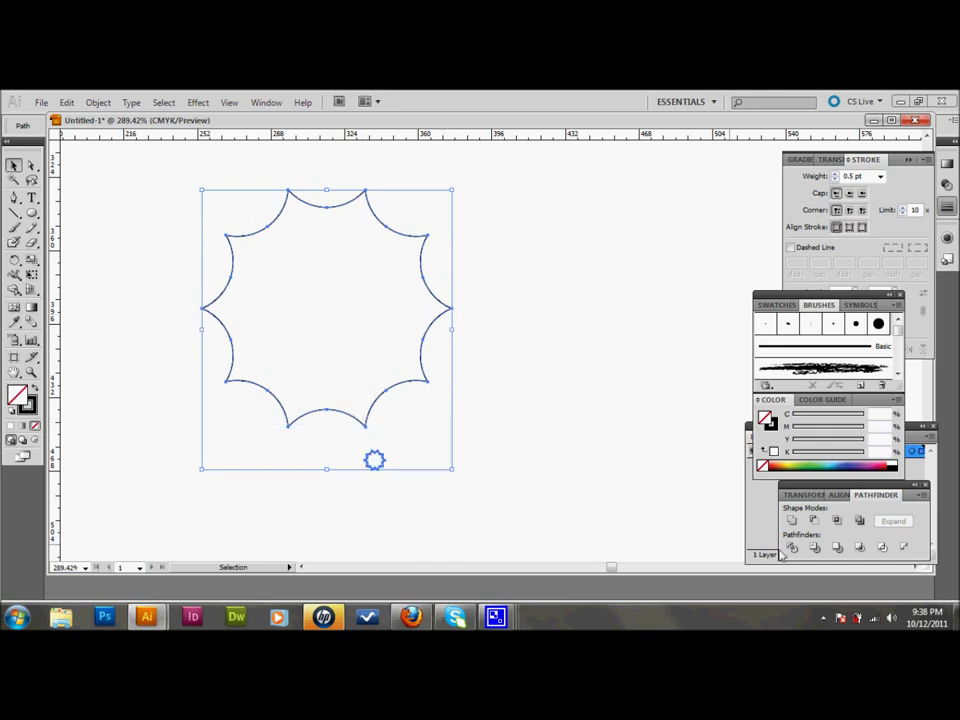
{"action": "left_click", "coordinate": [838, 495]}
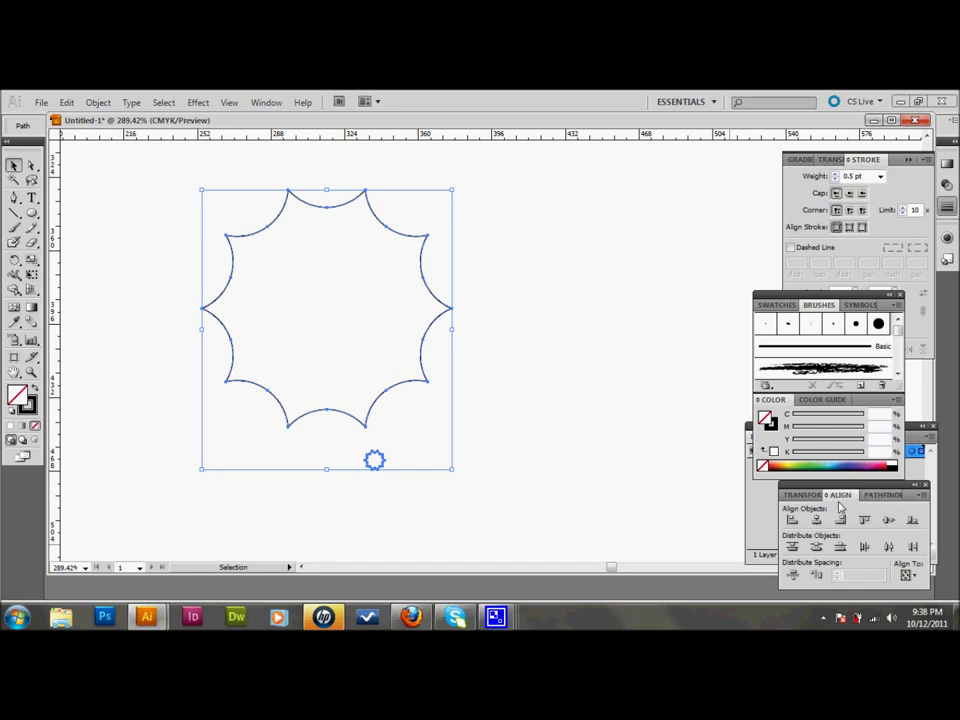
{"action": "left_click", "coordinate": [816, 519]}
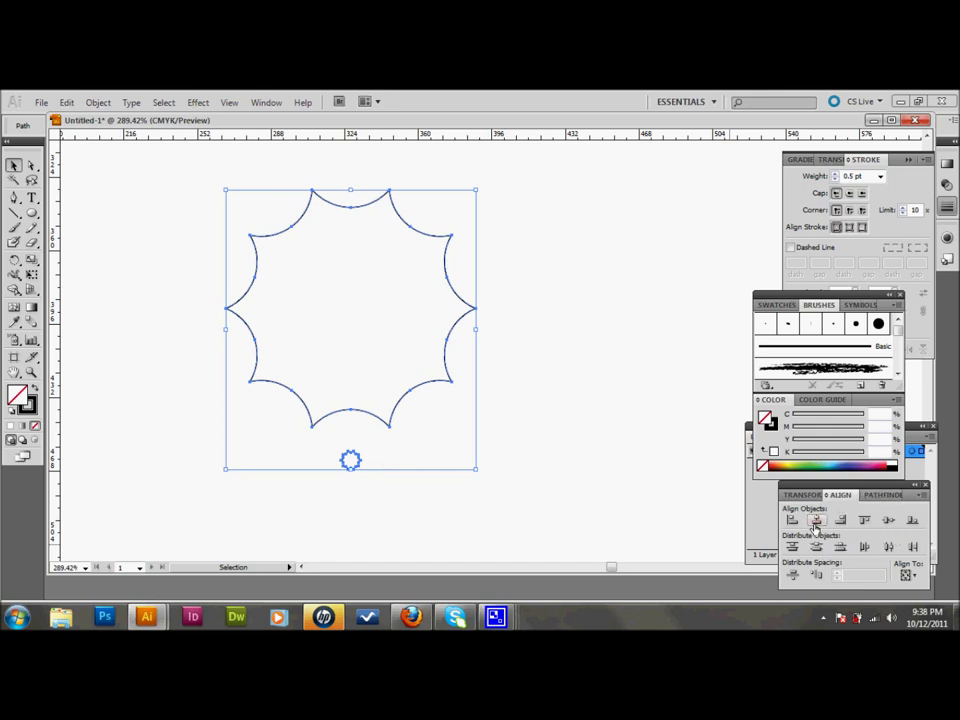
{"action": "left_click", "coordinate": [888, 520]}
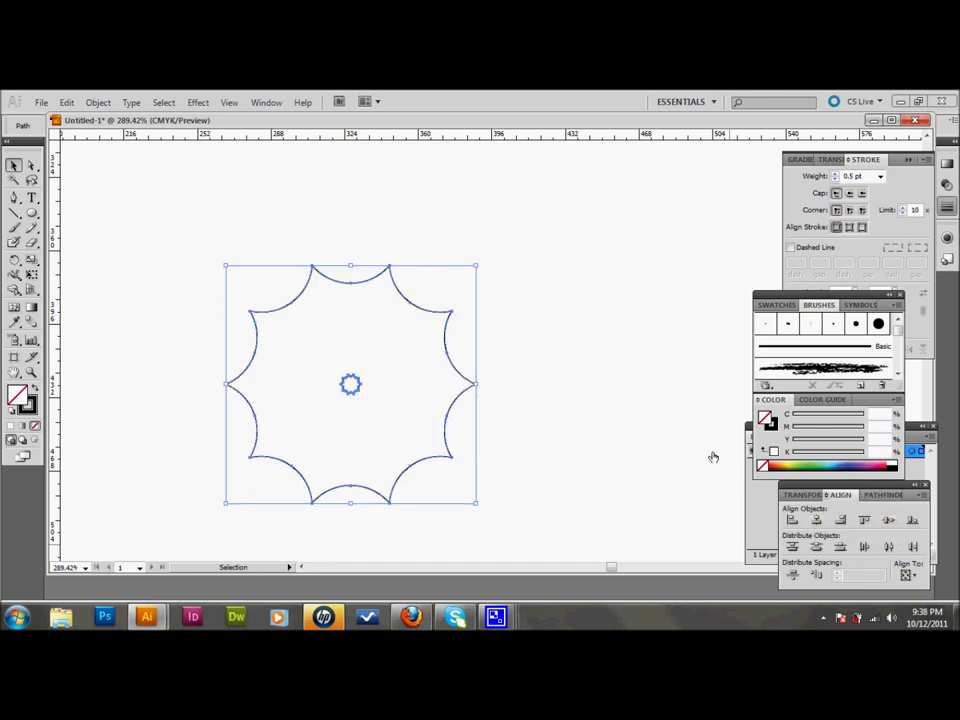
{"action": "left_click", "coordinate": [540, 326]}
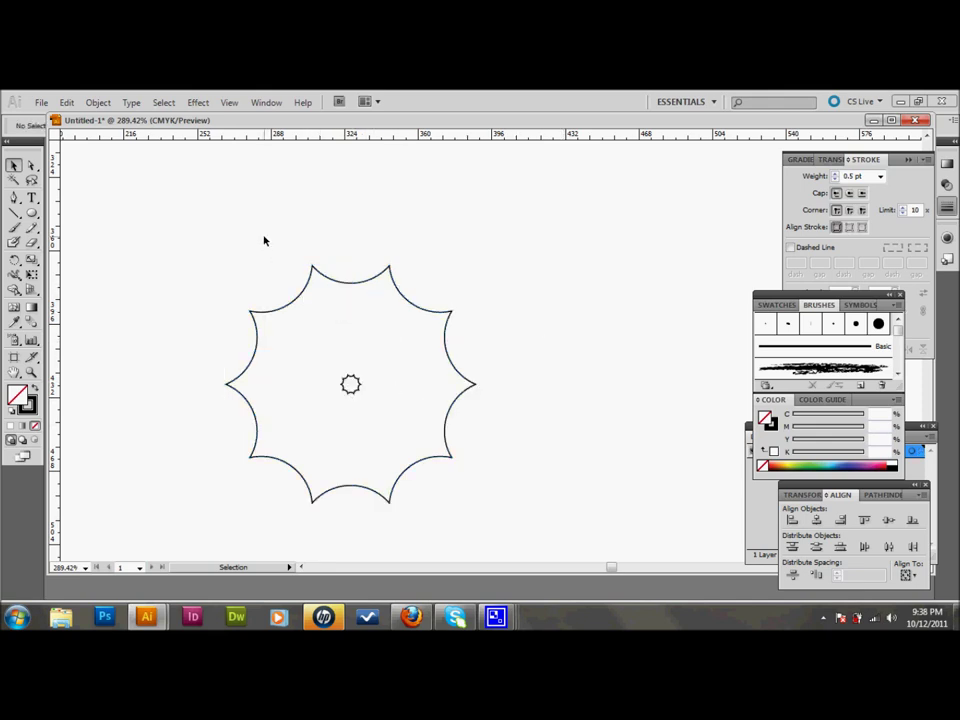
{"action": "left_click_drag", "start_coordinate": [265, 238], "coordinate": [388, 409]}
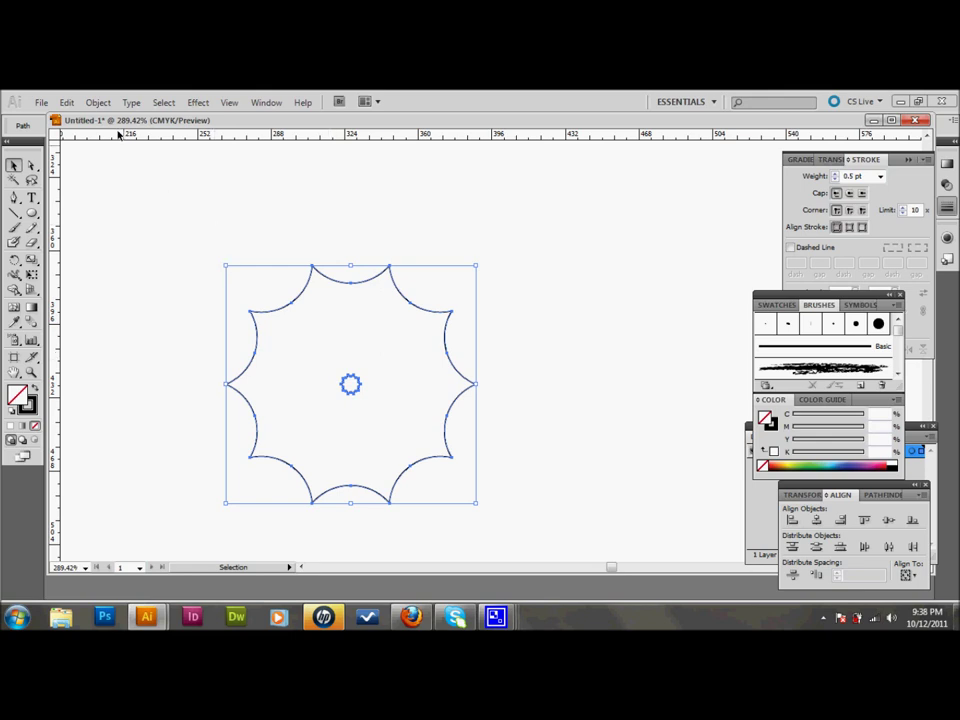
{"action": "left_click", "coordinate": [100, 104]}
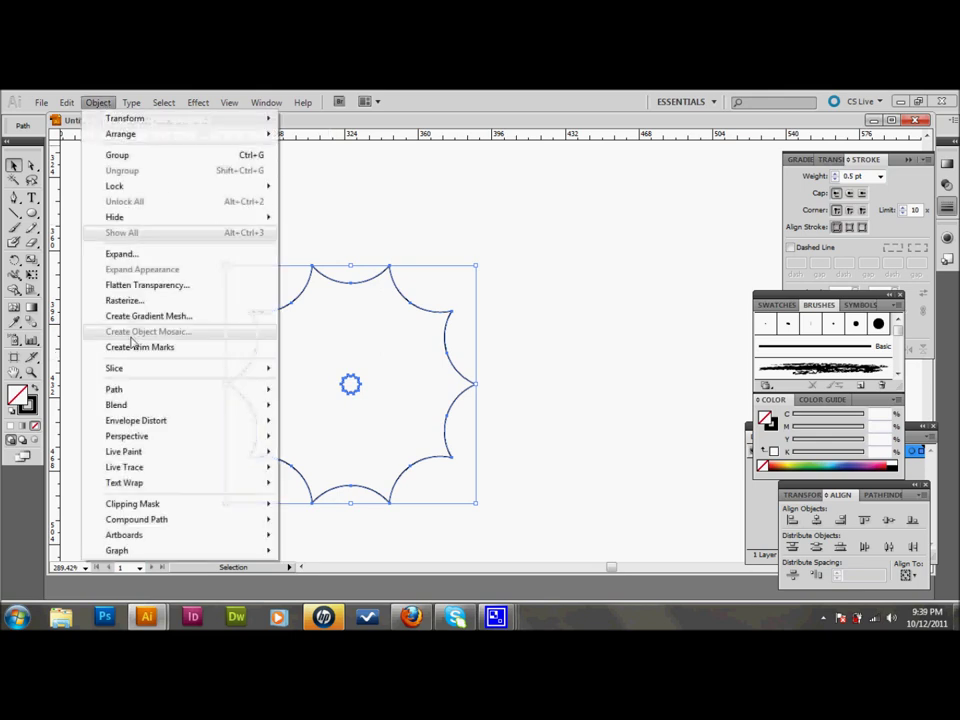
Step: Set Blend Options spacing to Specified Steps with 15 steps
{"action": "mouse_move", "coordinate": [168, 395]}
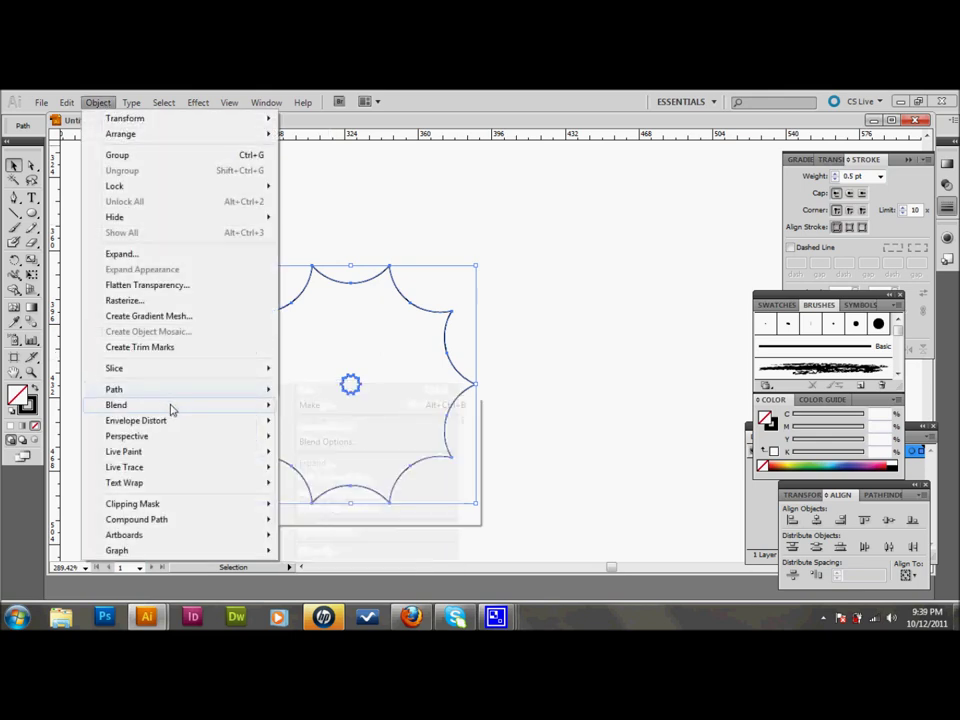
{"action": "mouse_move", "coordinate": [221, 409]}
{"action": "left_click", "coordinate": [330, 441]}
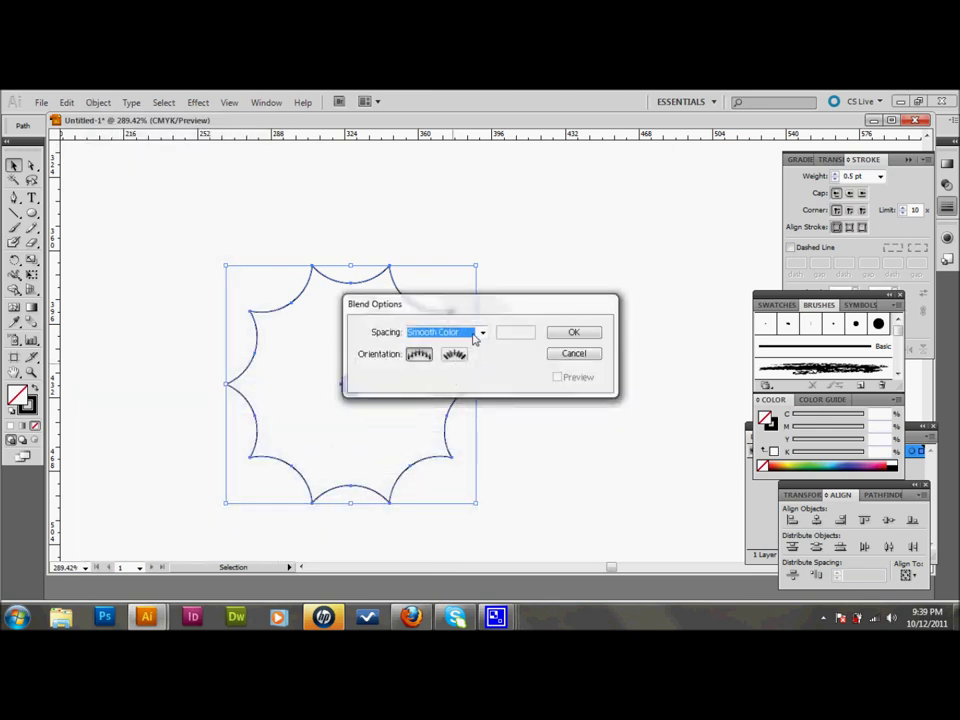
{"action": "left_click", "coordinate": [482, 332]}
{"action": "left_click", "coordinate": [435, 356]}
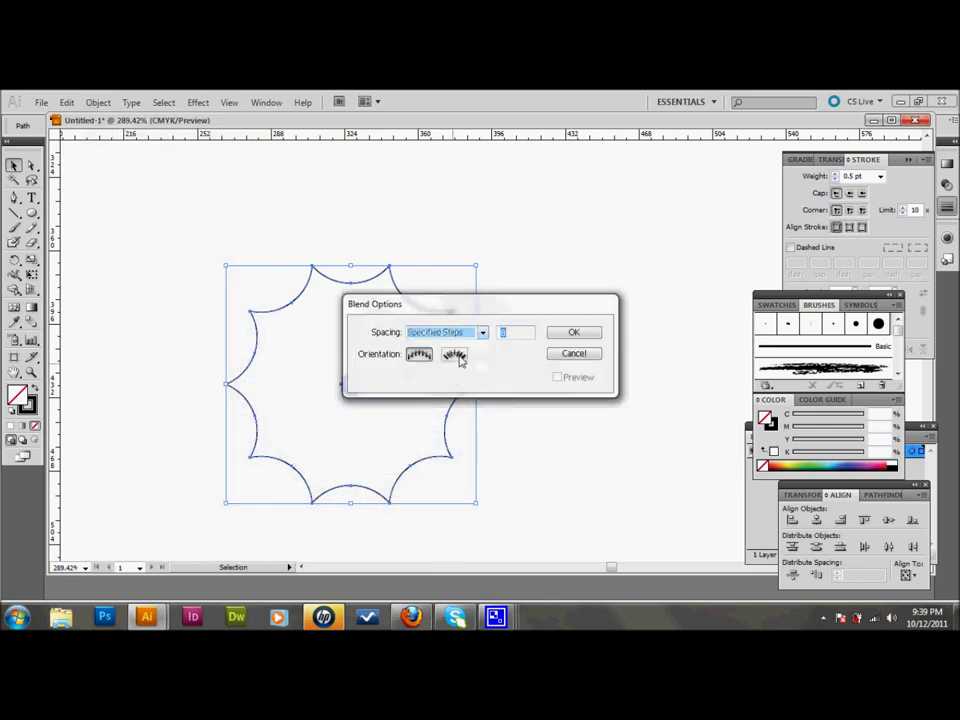
{"action": "double_click", "coordinate": [510, 334]}
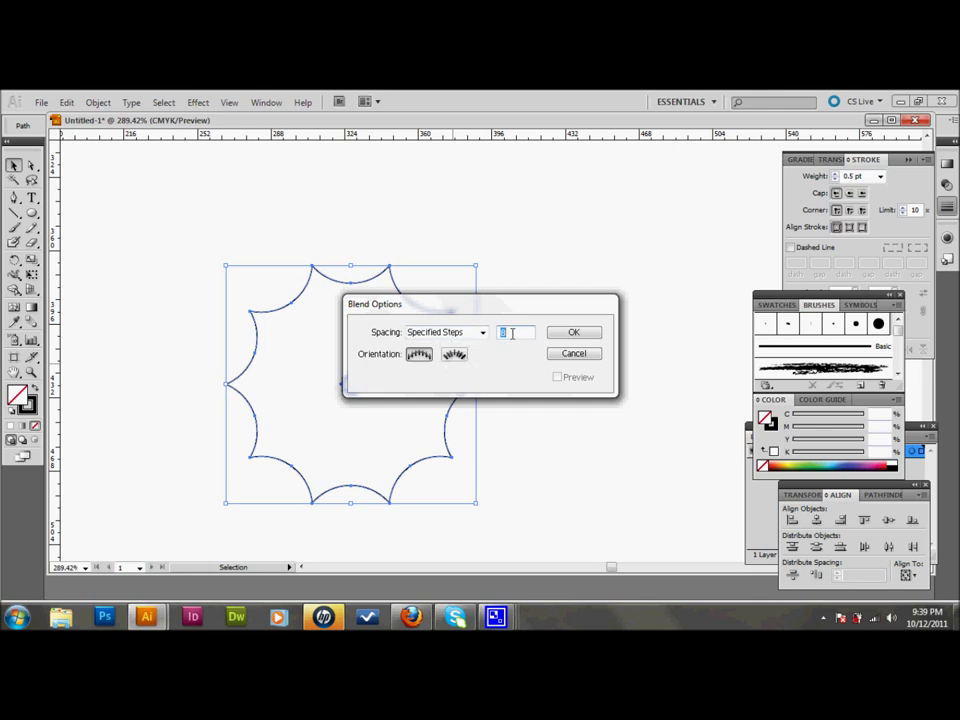
{"action": "type", "text": "15"}
{"action": "left_click", "coordinate": [576, 334]}
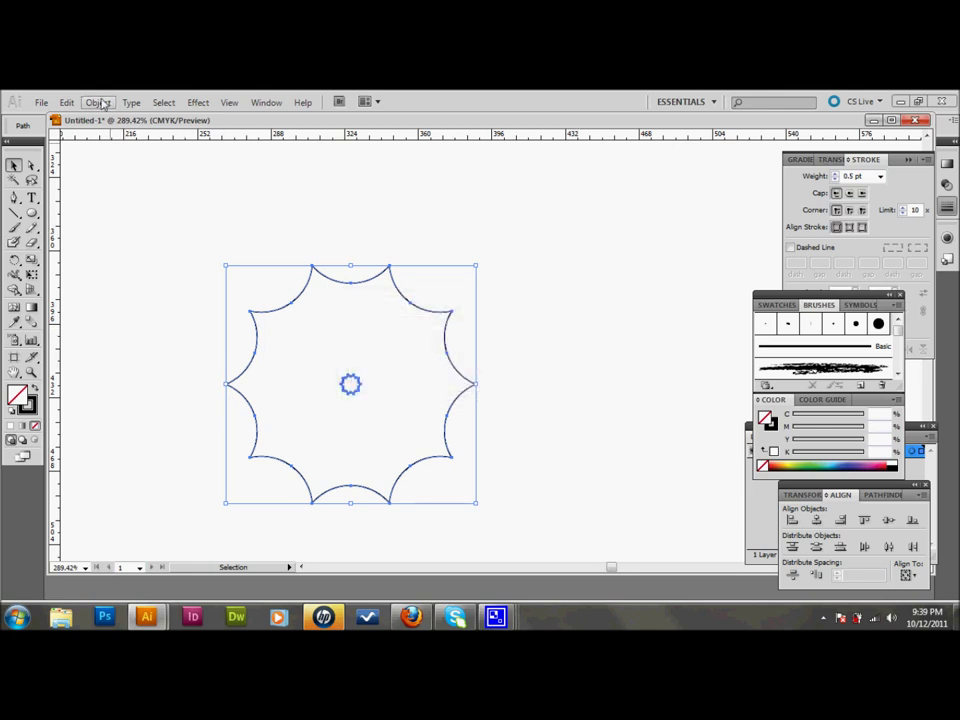
{"action": "left_click", "coordinate": [99, 102]}
Step: Make the blend from the large scalloped shape into its small centred copy, then deselect it
{"action": "mouse_move", "coordinate": [139, 404]}
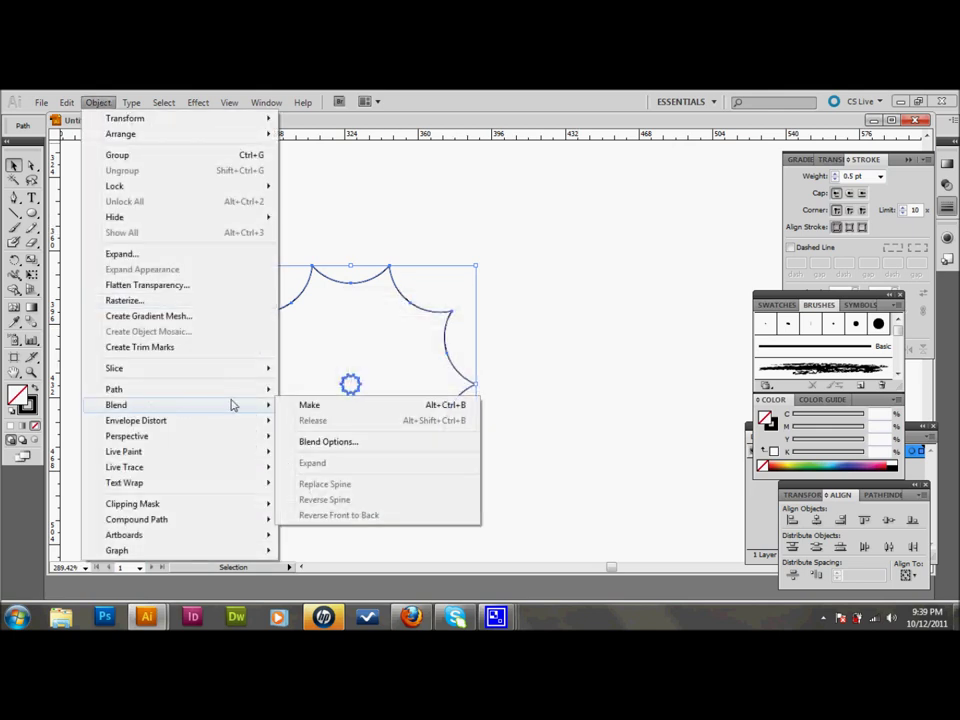
{"action": "left_click", "coordinate": [308, 404]}
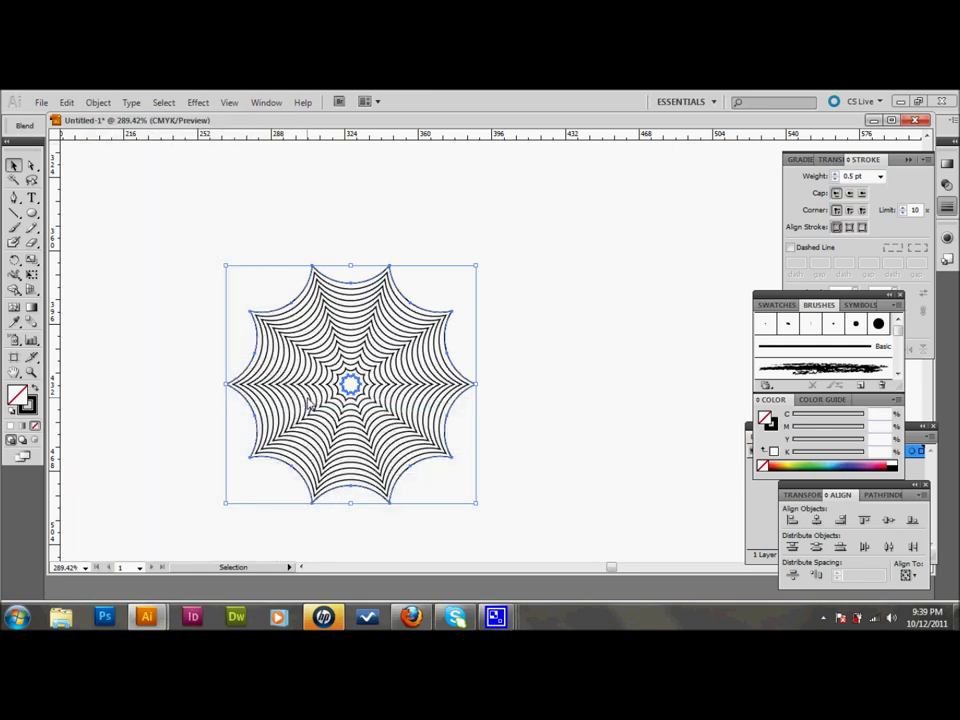
{"action": "left_click", "coordinate": [498, 314]}
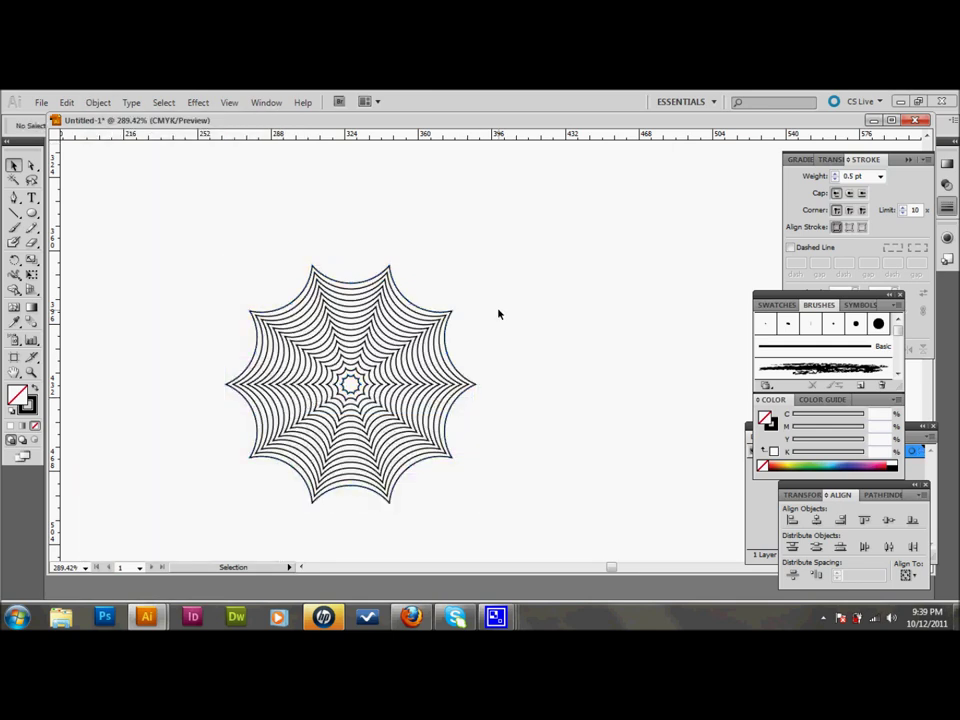
Step: Move the web up and to the right and zoom in until it fills the view
{"action": "left_click", "coordinate": [394, 369]}
{"action": "left_click_drag", "start_coordinate": [429, 313], "coordinate": [491, 219]}
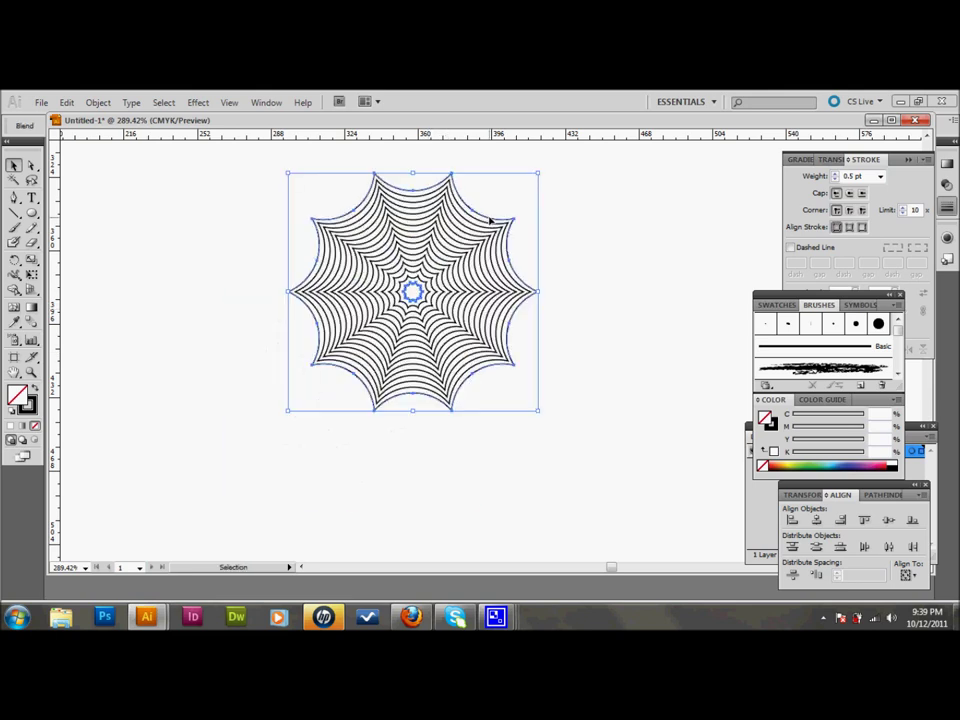
{"action": "left_click", "coordinate": [30, 372]}
{"action": "left_click_drag", "start_coordinate": [265, 166], "coordinate": [583, 428]}
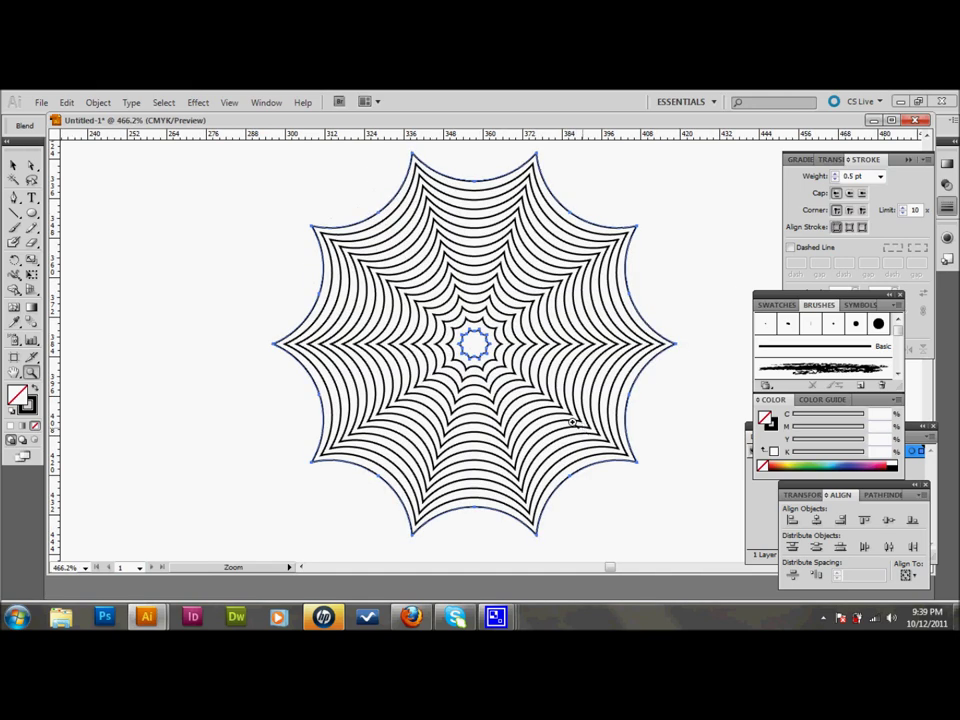
Step: With the Line Segment tool, draw spokes from centre to the upper-left, top, top-right, upper-right and right points
{"action": "left_click", "coordinate": [14, 213]}
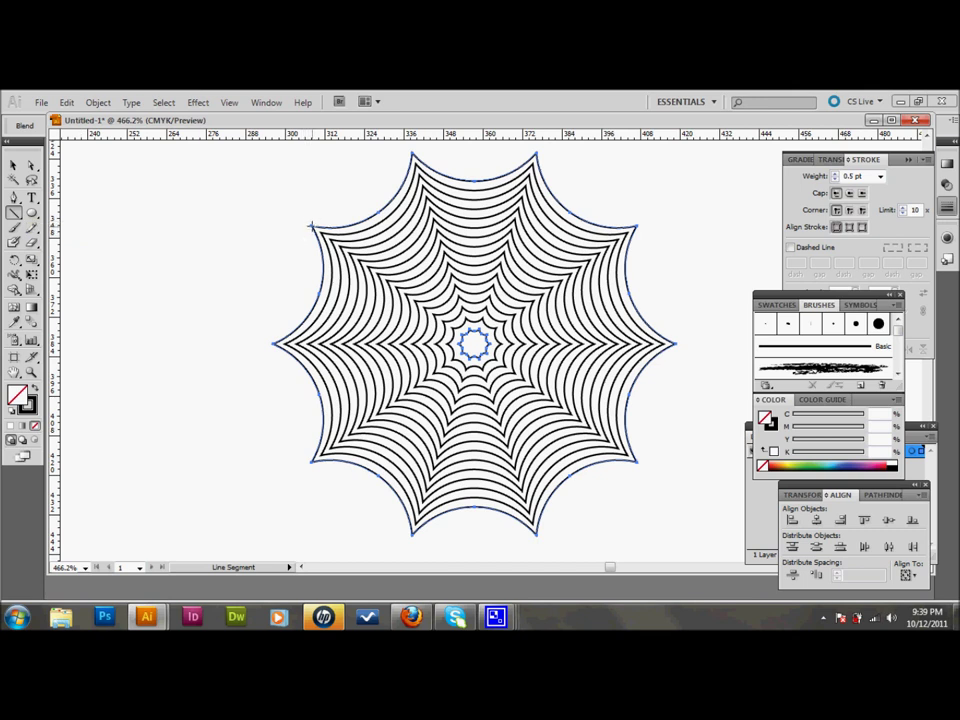
{"action": "key", "text": "ctrl+shift+a"}
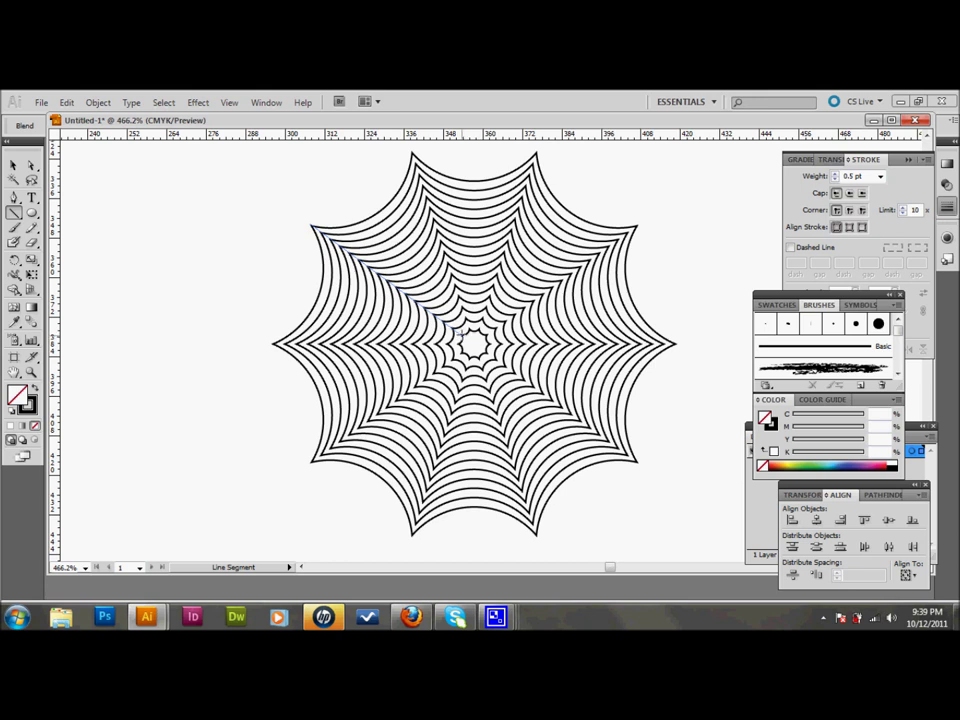
{"action": "left_click_drag", "start_coordinate": [346, 250], "coordinate": [313, 226]}
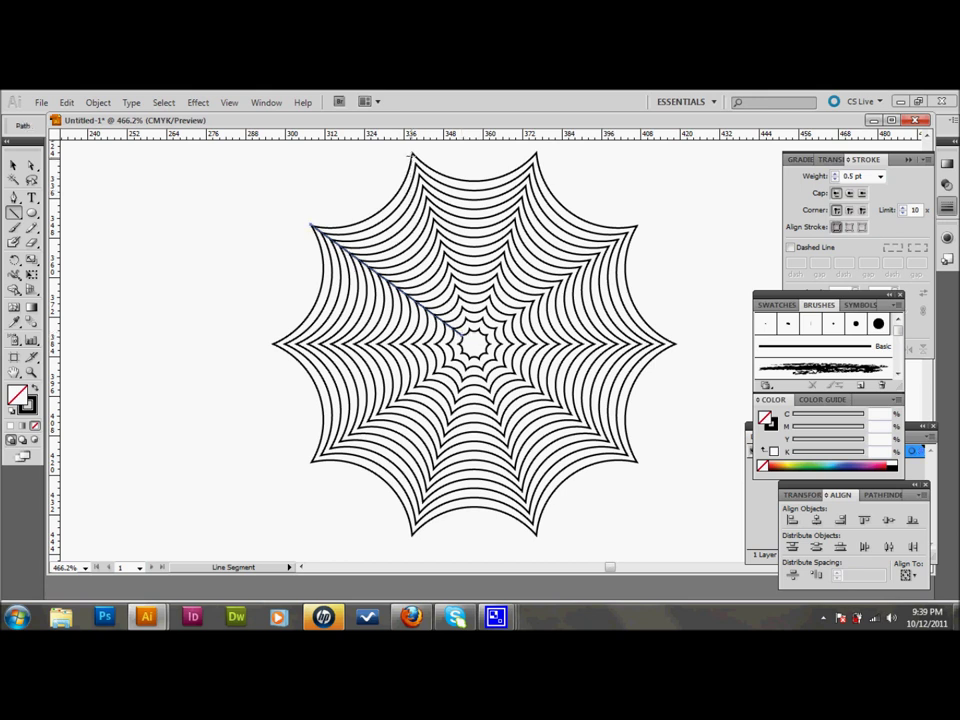
{"action": "left_click_drag", "start_coordinate": [412, 155], "coordinate": [468, 331]}
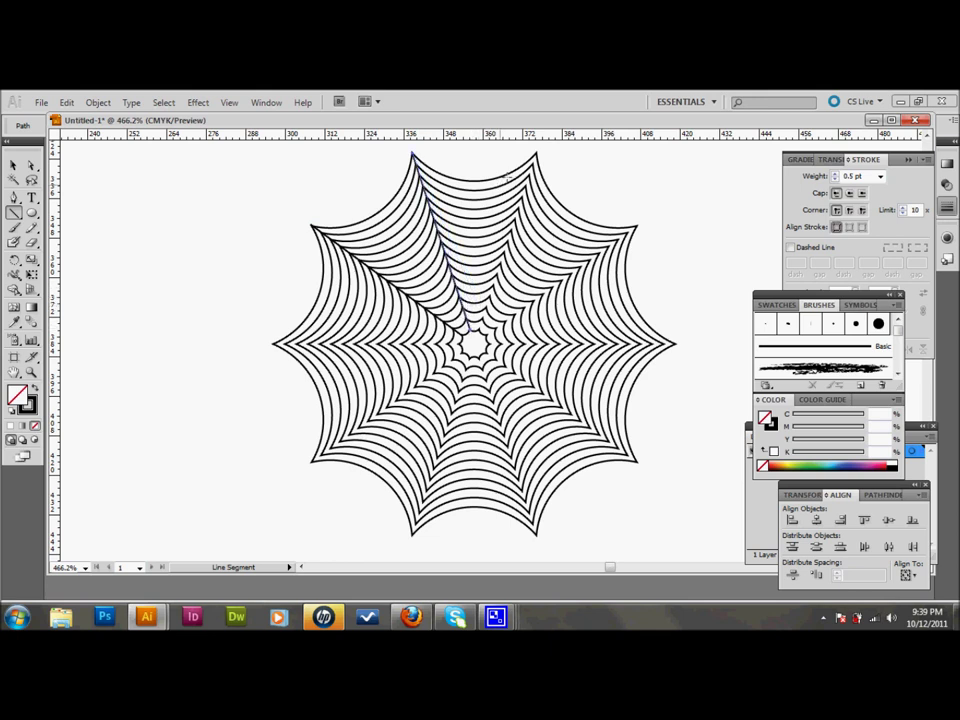
{"action": "left_click_drag", "start_coordinate": [536, 152], "coordinate": [481, 328]}
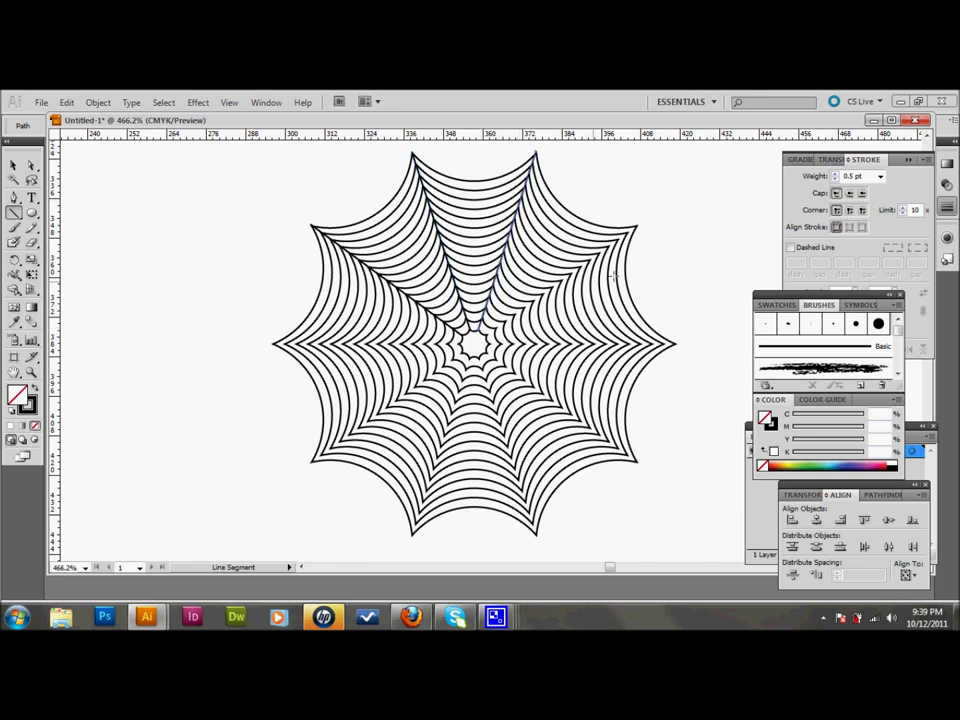
{"action": "left_click_drag", "start_coordinate": [637, 226], "coordinate": [490, 332]}
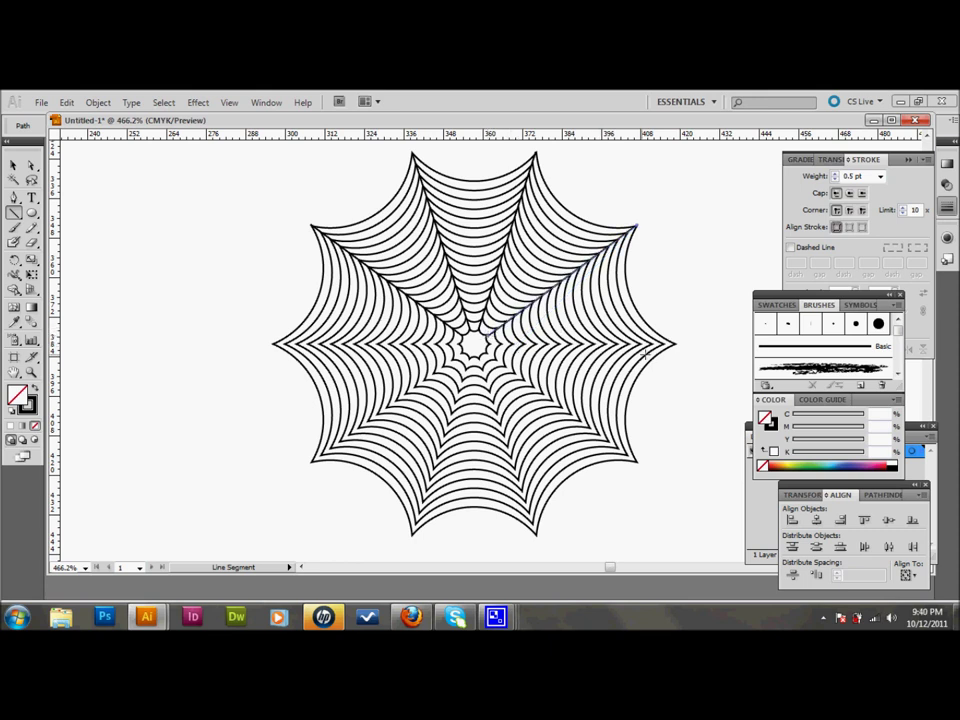
{"action": "left_click_drag", "start_coordinate": [675, 344], "coordinate": [487, 344]}
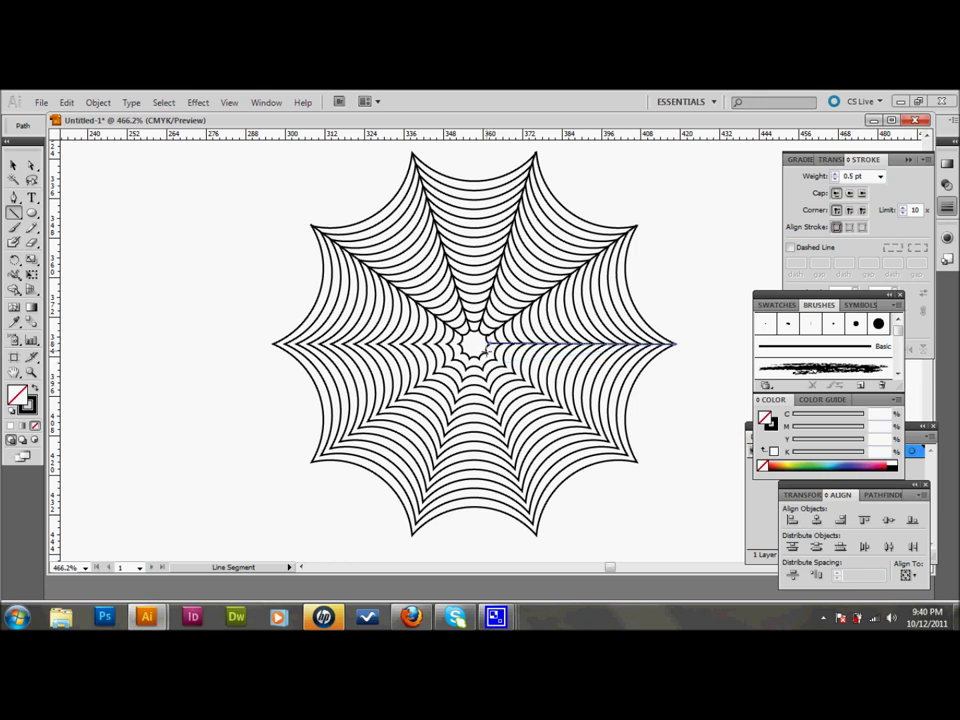
Step: Draw the remaining spokes to the bottom-right, bottom, bottom-left, lower-left and left points
{"action": "key", "text": "ctrl+shift+a"}
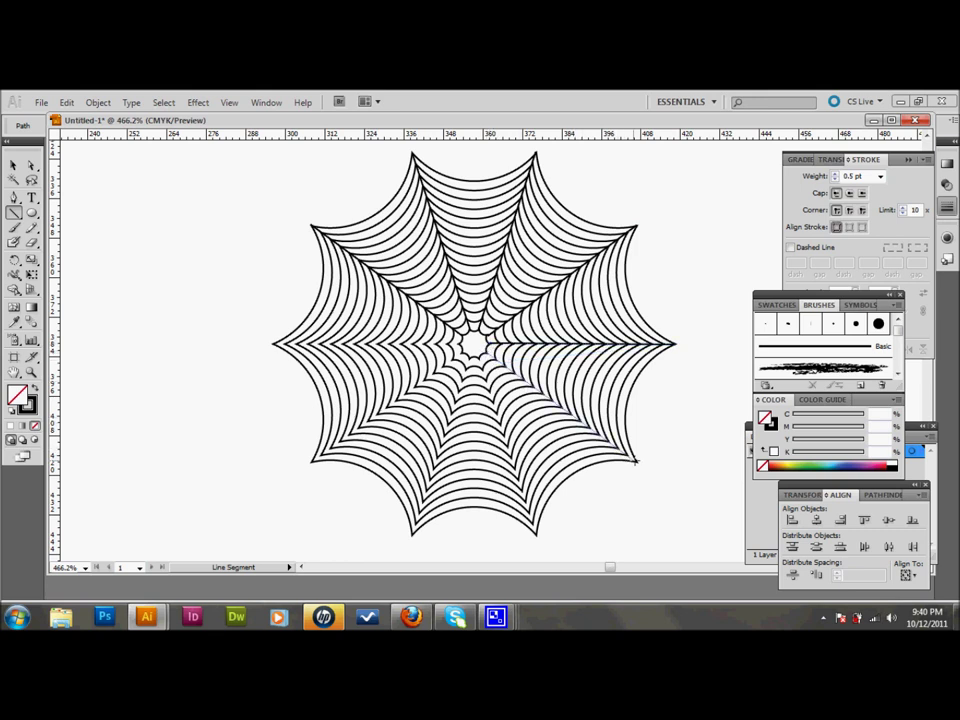
{"action": "left_click_drag", "start_coordinate": [636, 462], "coordinate": [483, 366]}
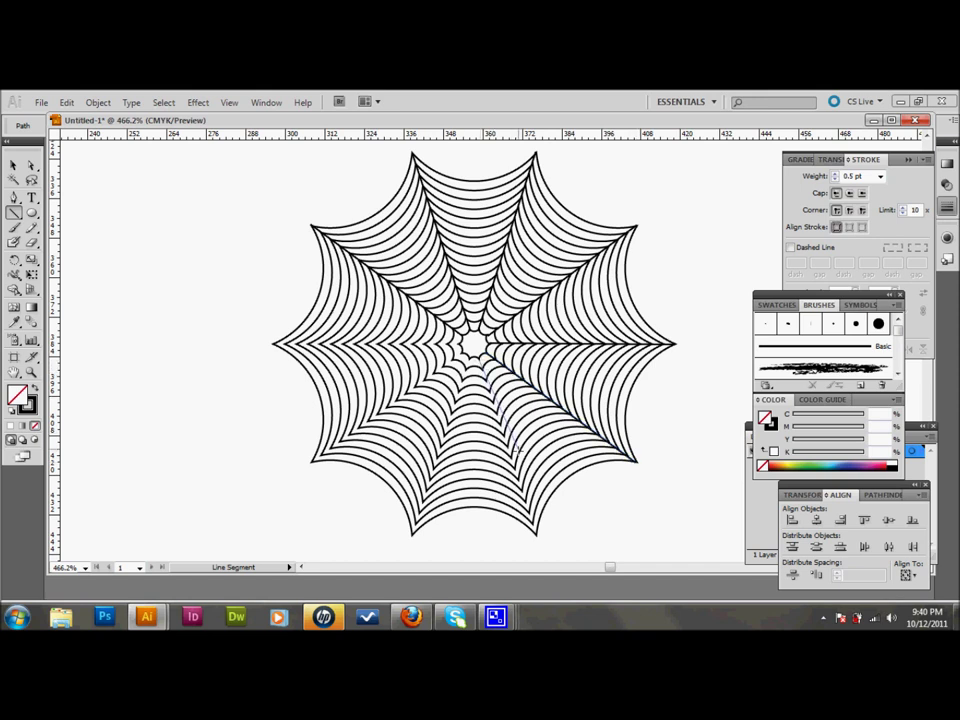
{"action": "left_click_drag", "start_coordinate": [483, 366], "coordinate": [536, 530]}
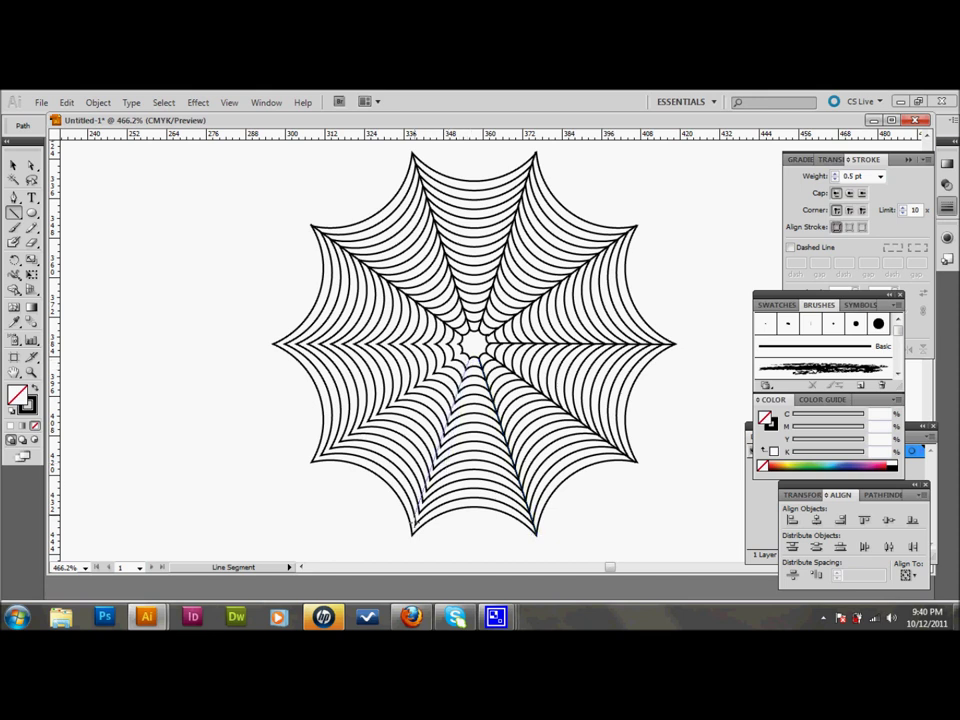
{"action": "left_click_drag", "start_coordinate": [466, 361], "coordinate": [411, 536]}
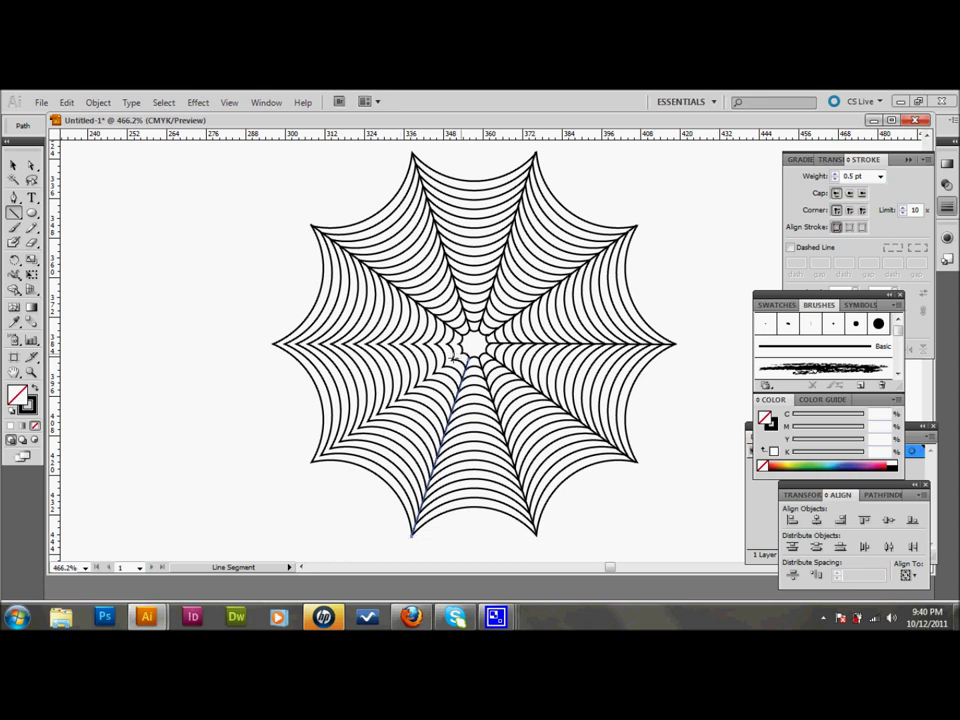
{"action": "left_click_drag", "start_coordinate": [462, 351], "coordinate": [319, 454]}
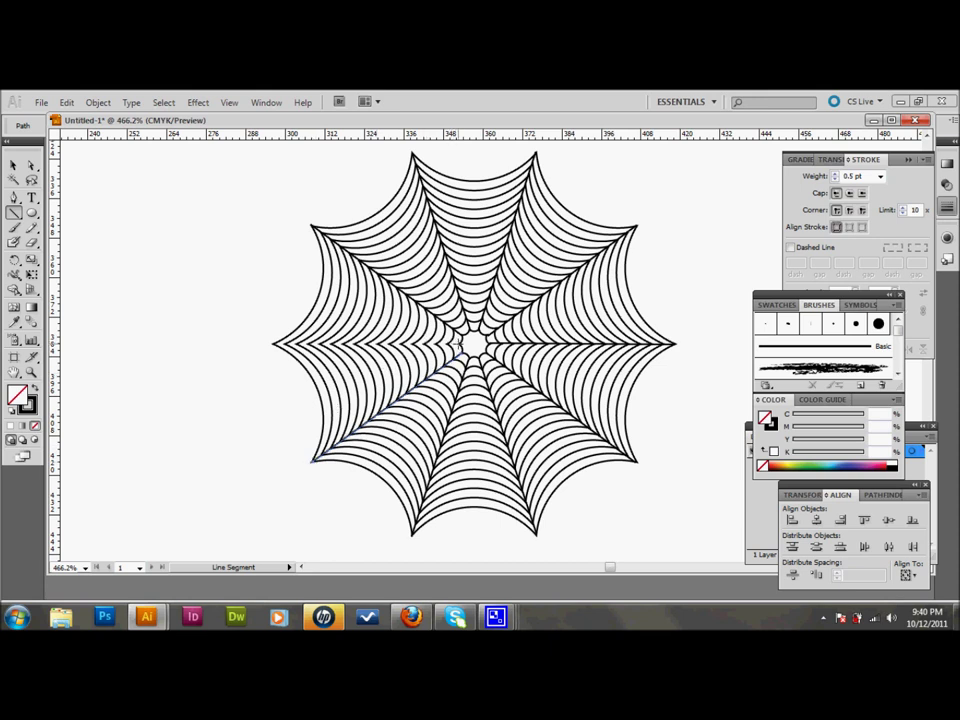
{"action": "left_click_drag", "start_coordinate": [459, 345], "coordinate": [273, 344]}
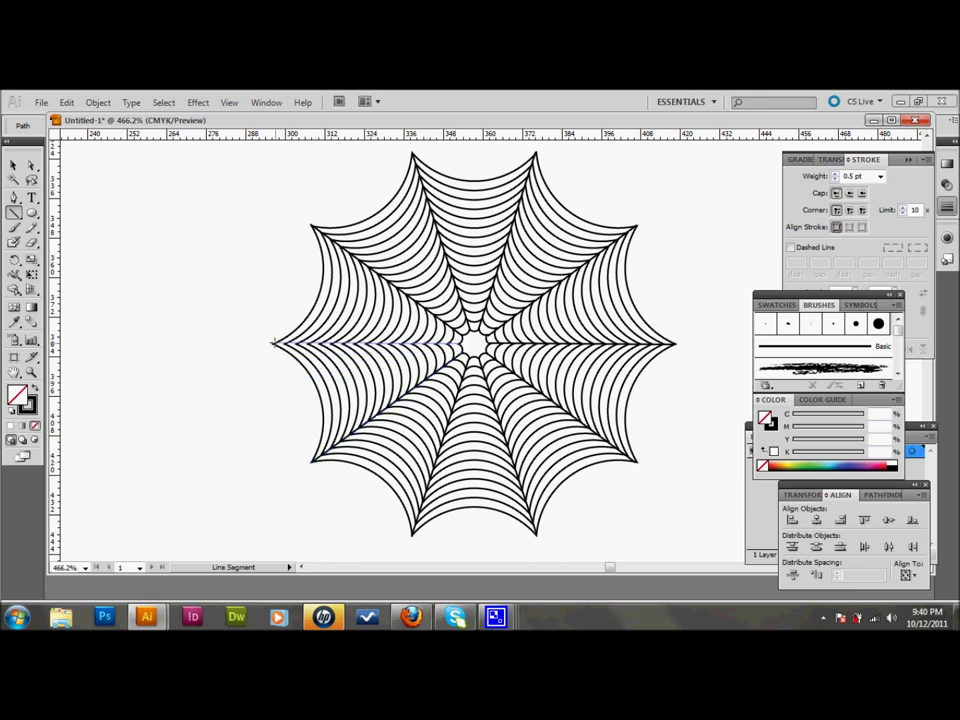
{"action": "left_click_drag", "start_coordinate": [273, 344], "coordinate": [273, 344]}
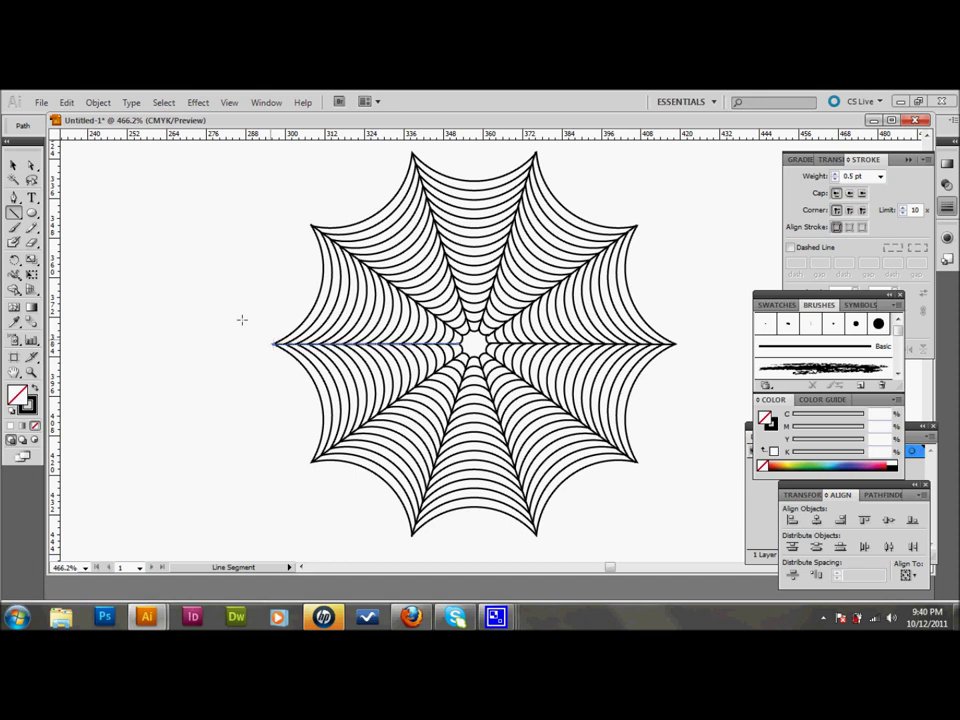
{"action": "left_click", "coordinate": [14, 166]}
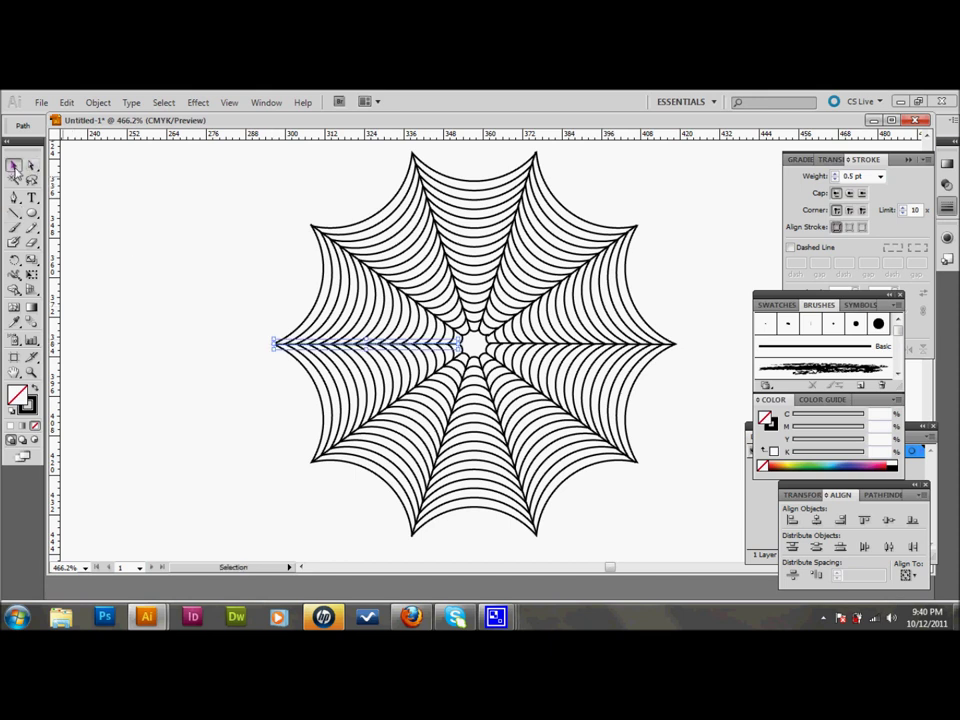
{"action": "left_click", "coordinate": [214, 186]}
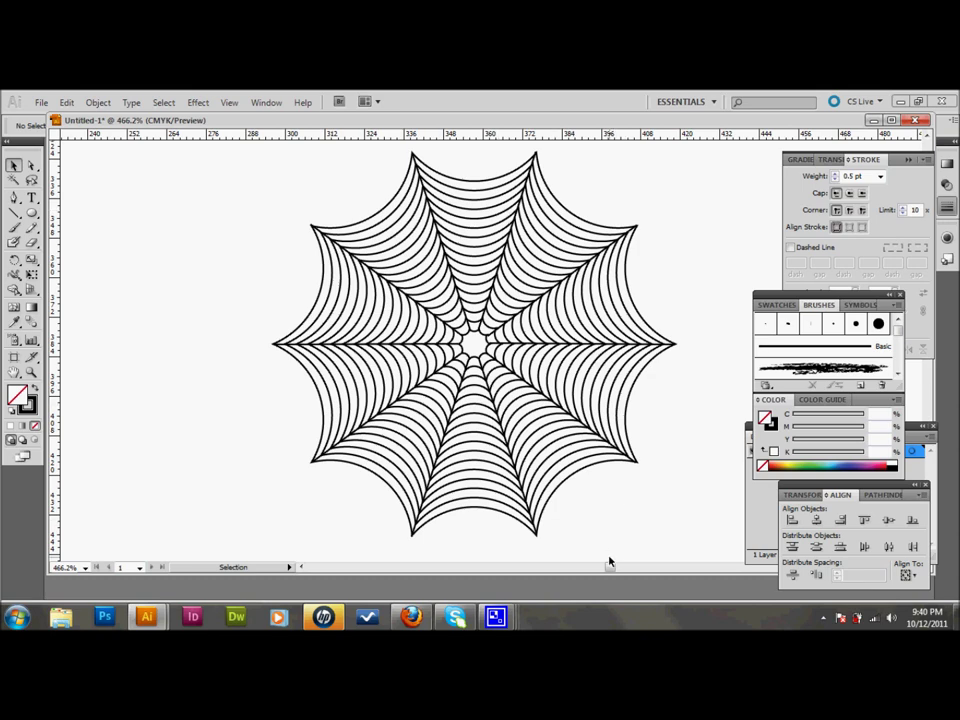
{"action": "left_click_drag", "start_coordinate": [610, 570], "coordinate": [613, 571]}
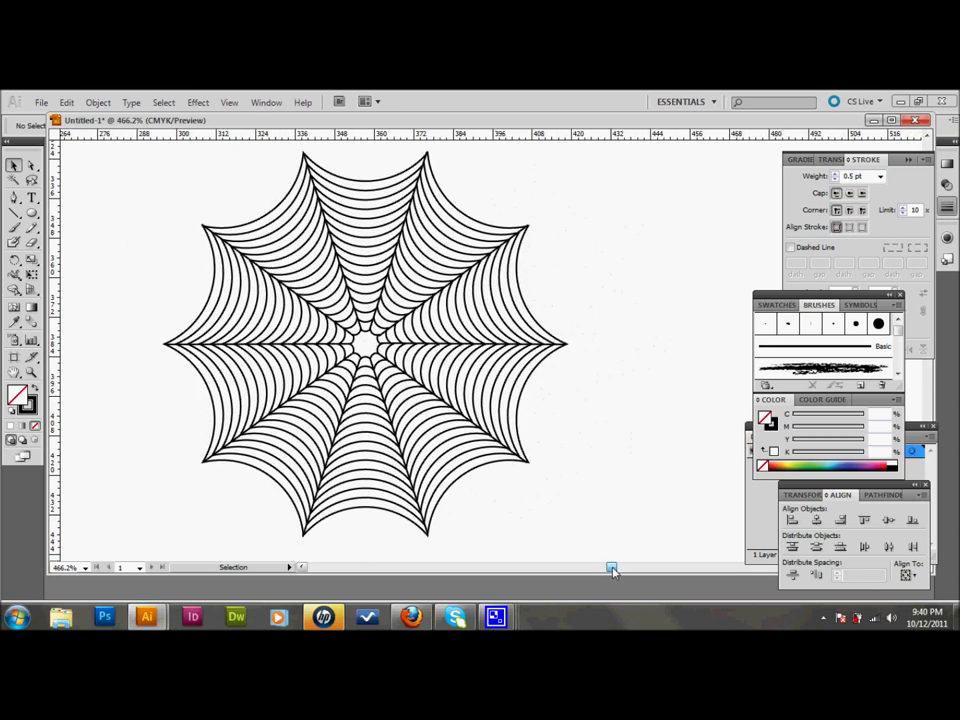